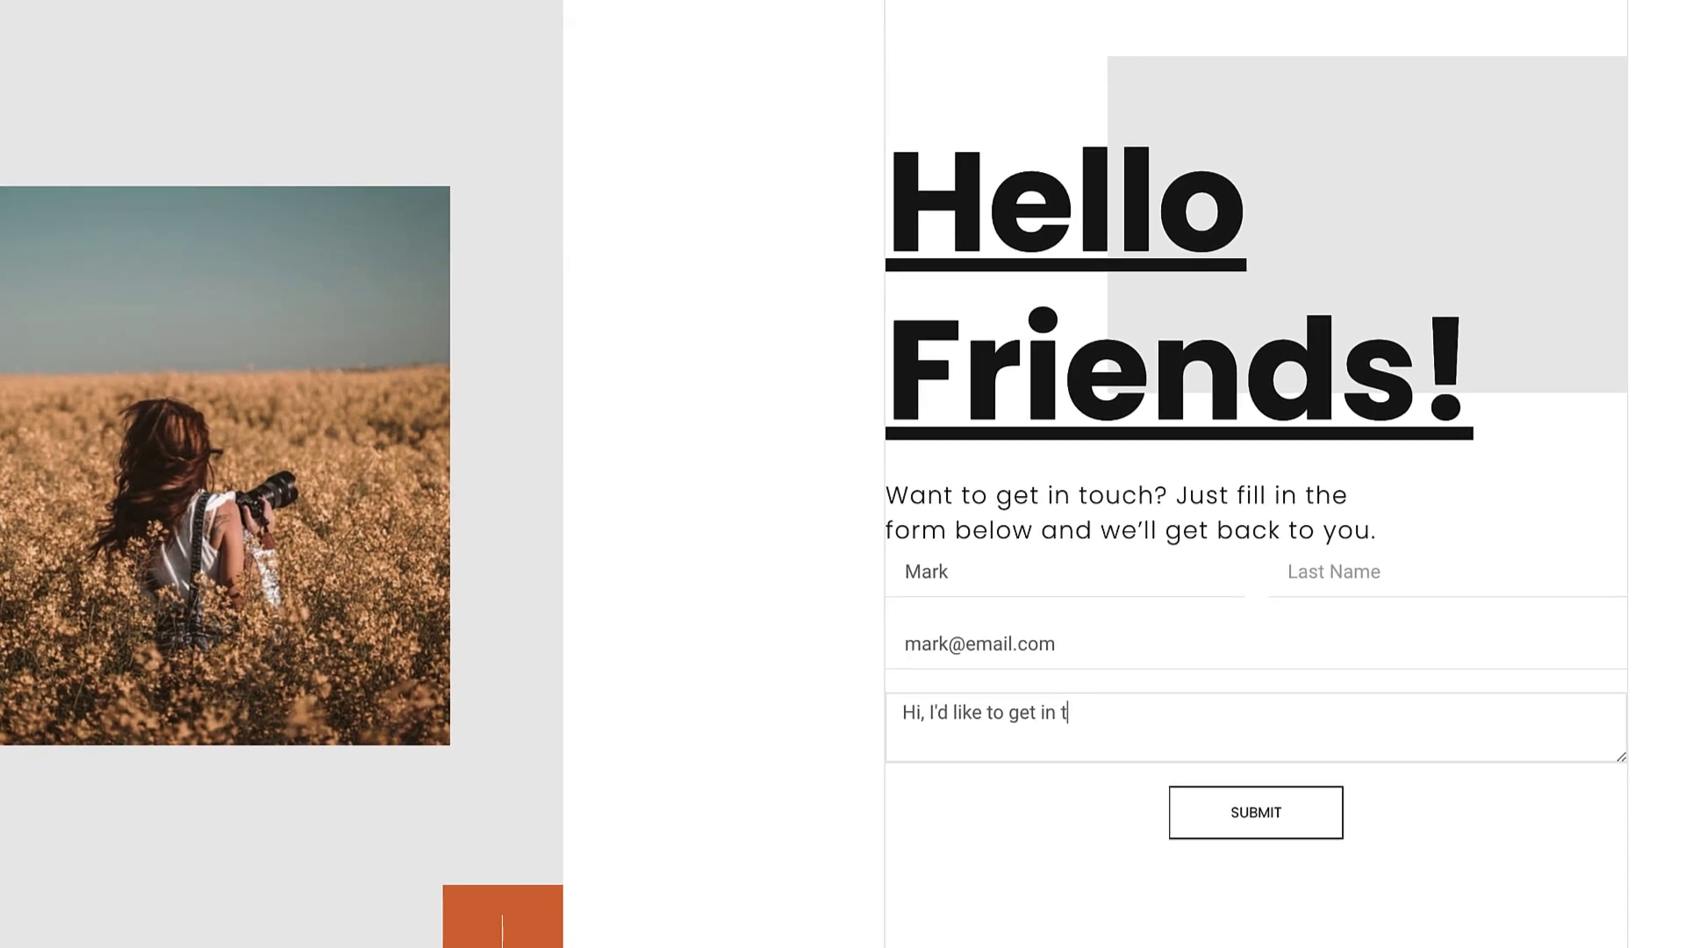
Step: Submit the filled-in Get In Touch form, then view the first submission's details
{"action": "left_click", "coordinate": [1216, 817]}
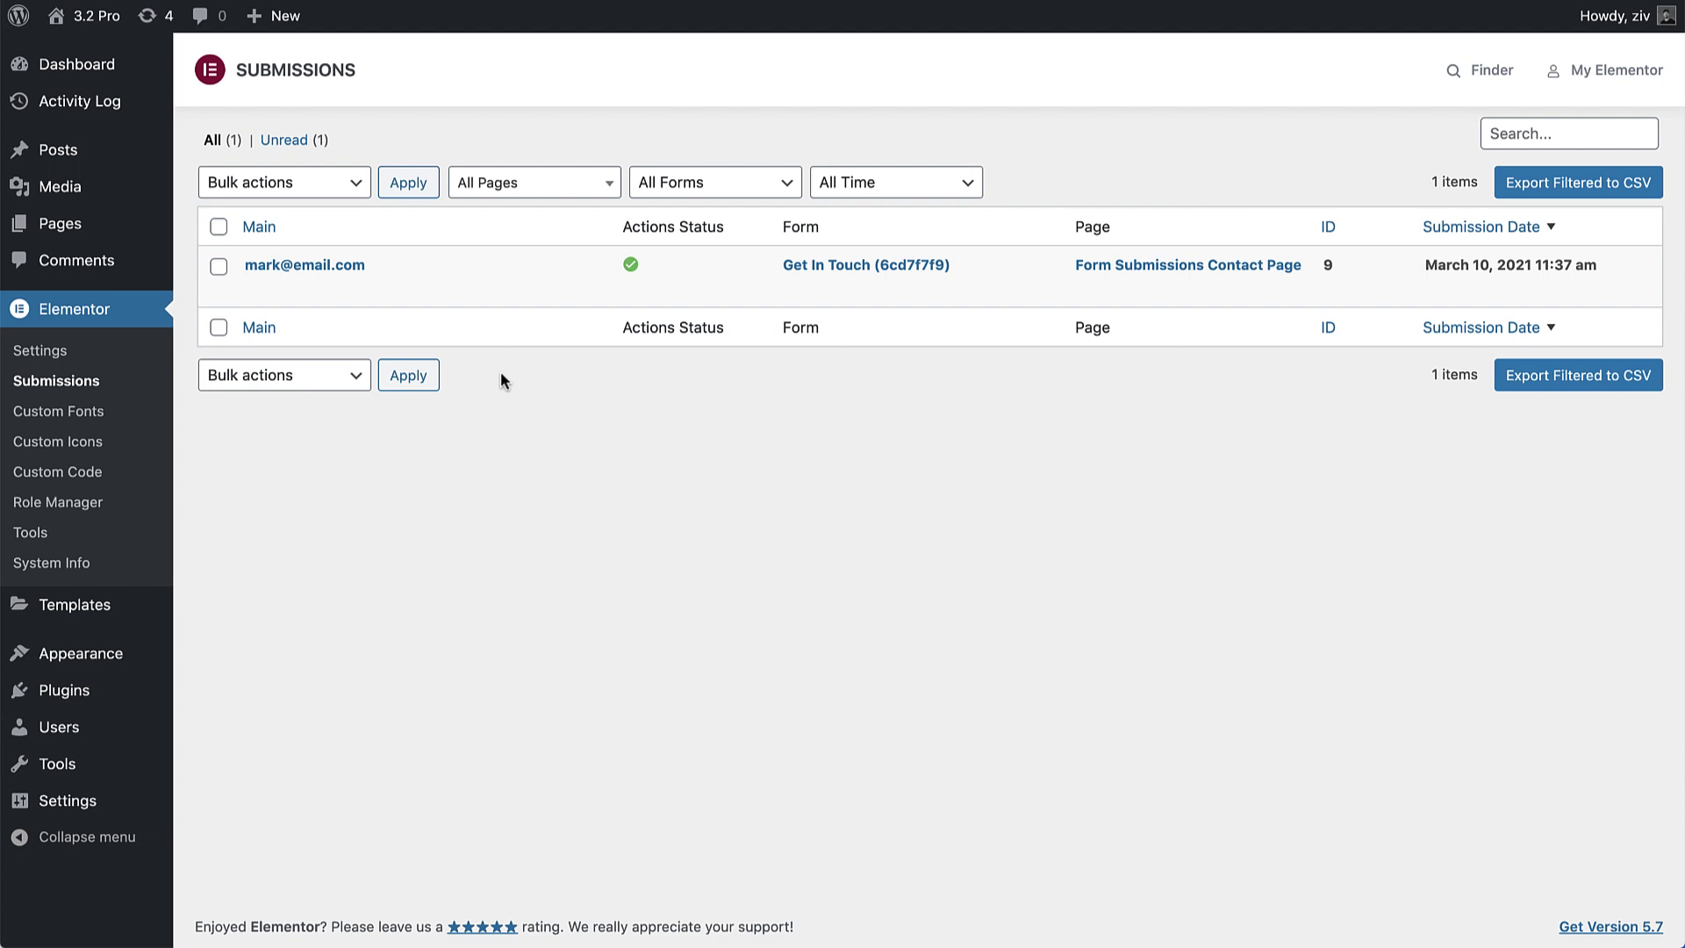
{"action": "left_click", "coordinate": [352, 266]}
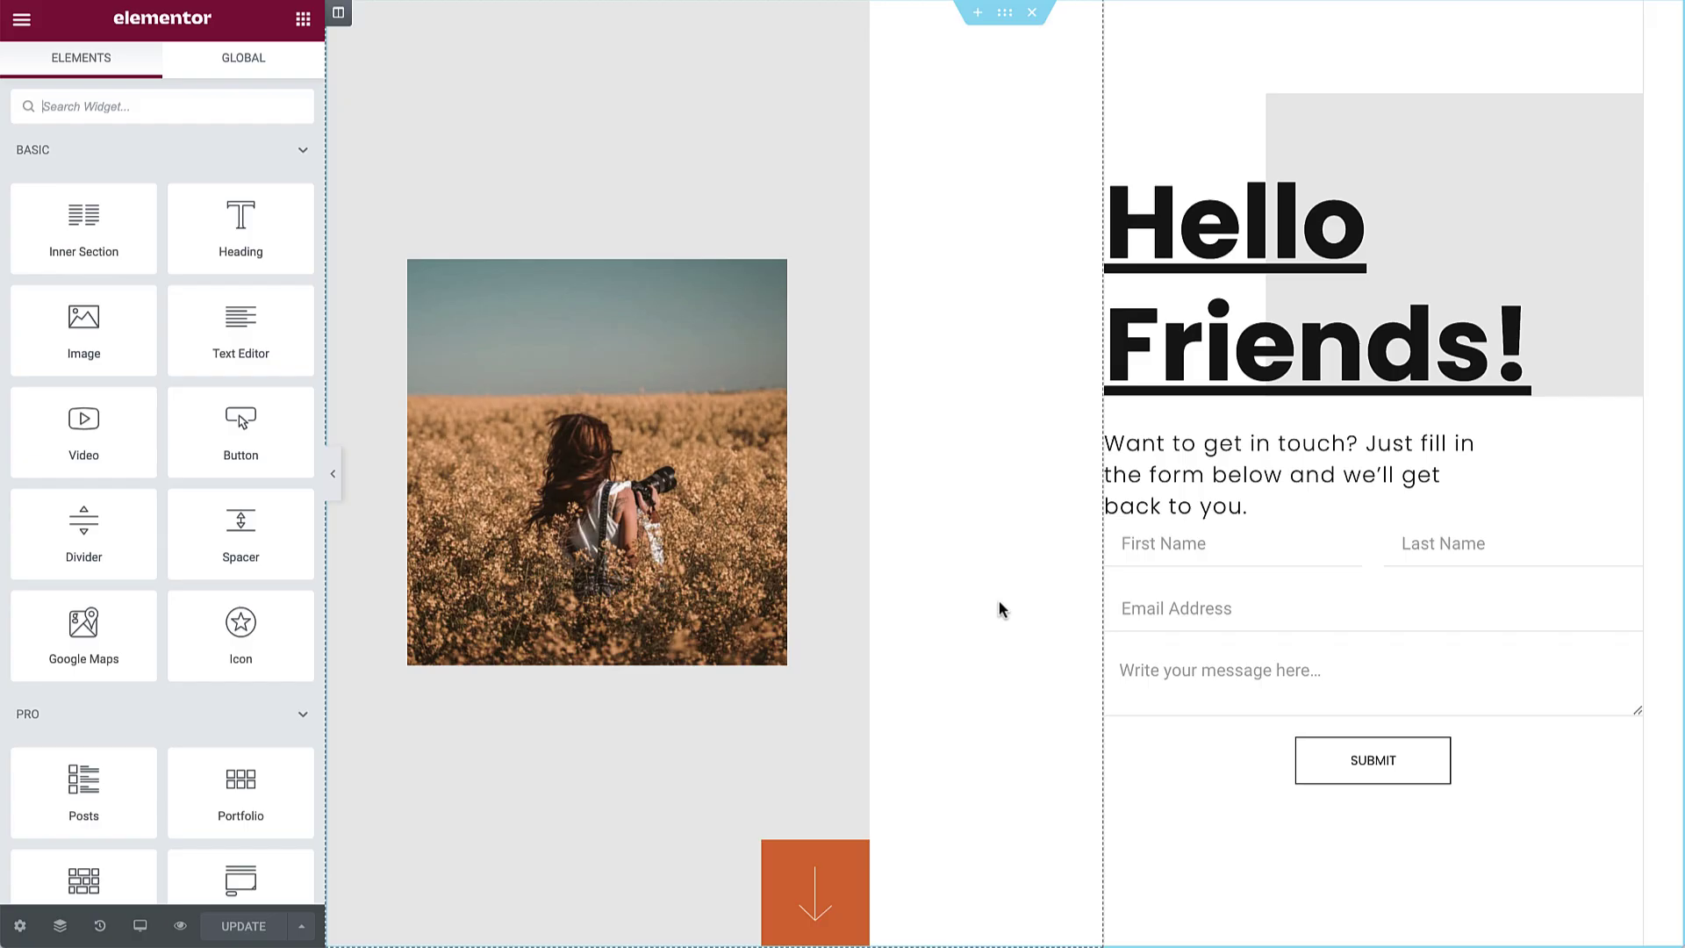
Step: Open the form's Actions After Submit and check the Add Action list without adding one
{"action": "left_click", "coordinate": [1624, 541]}
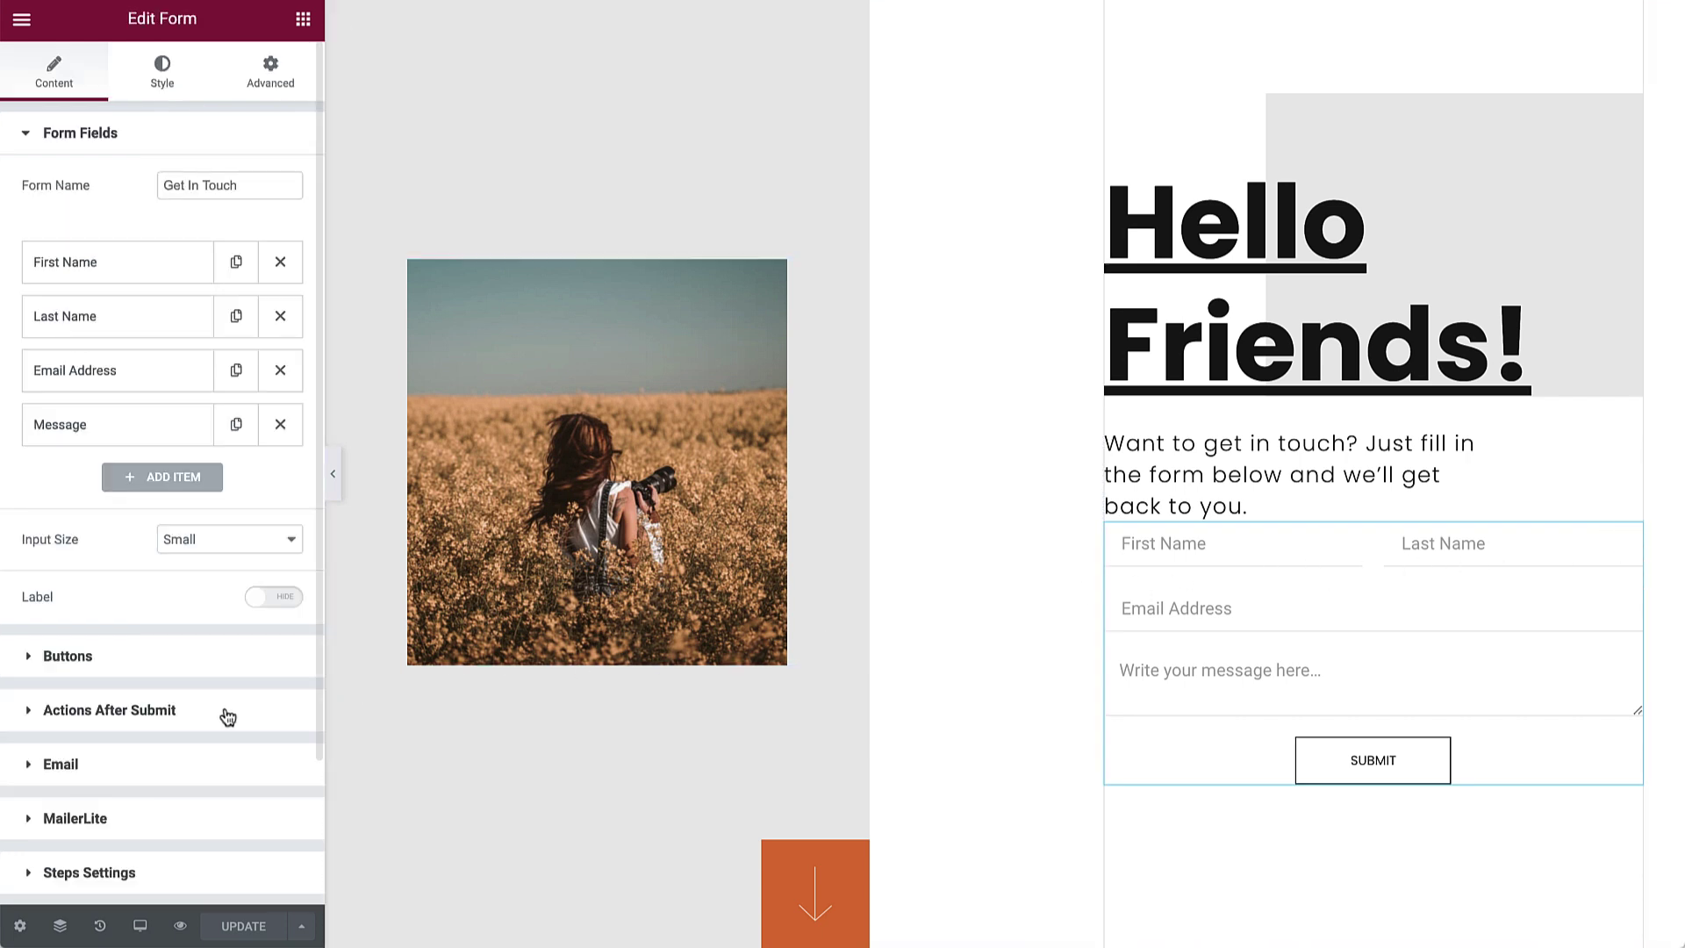
{"action": "left_click", "coordinate": [109, 710]}
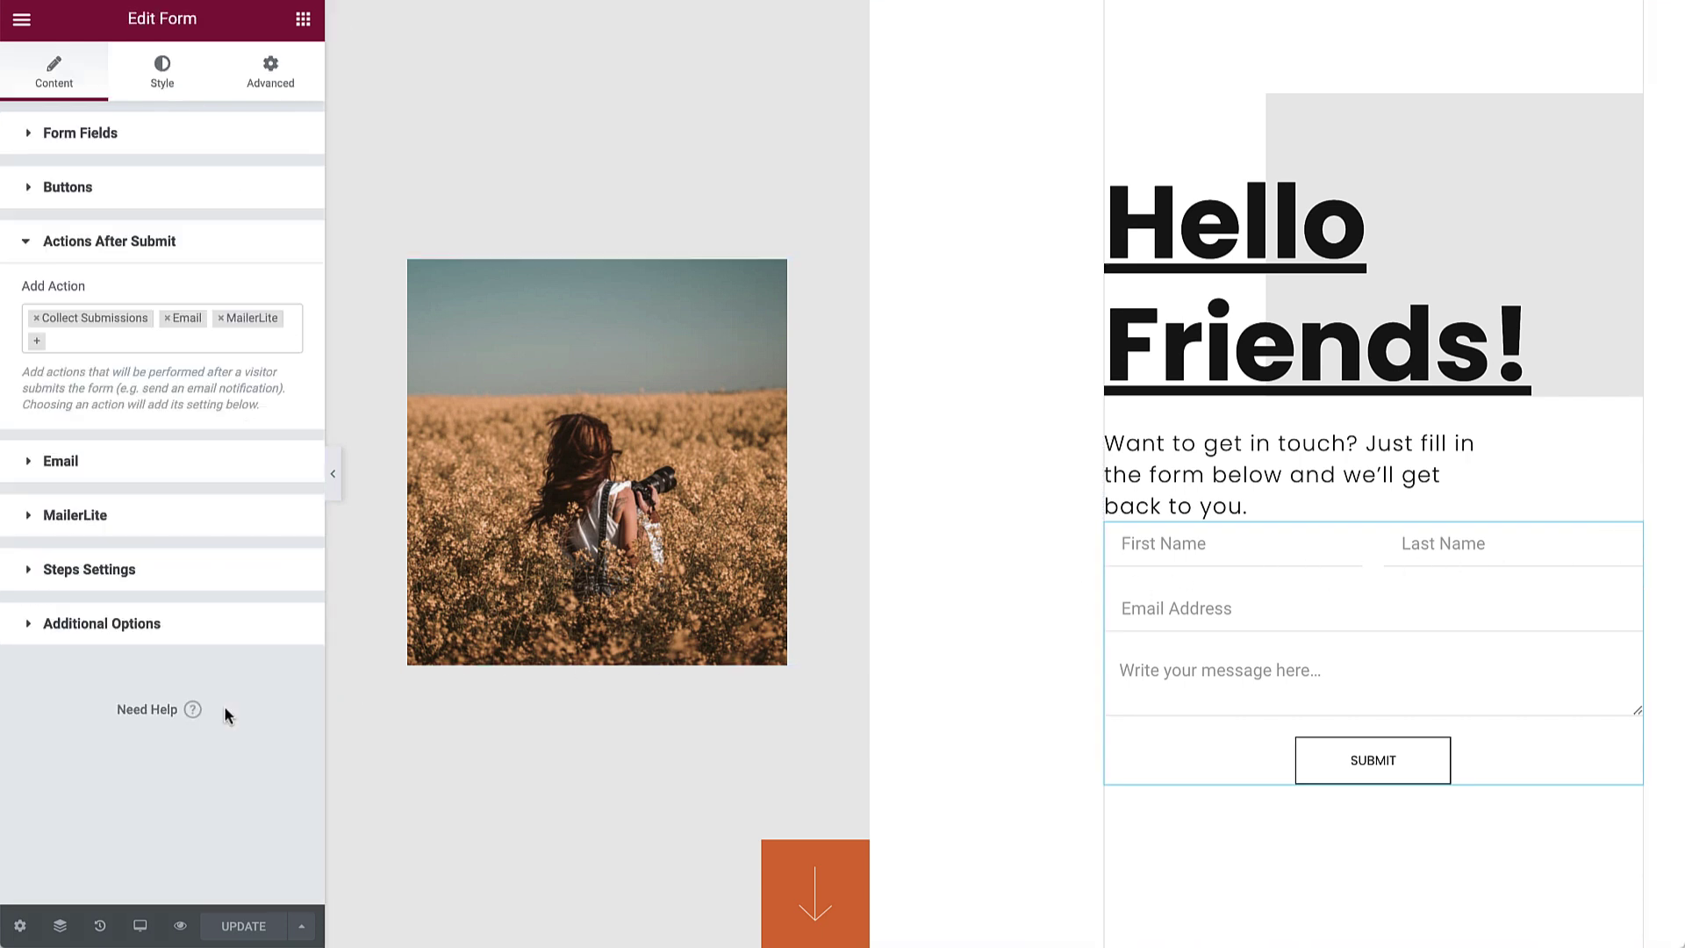
{"action": "left_click", "coordinate": [127, 343]}
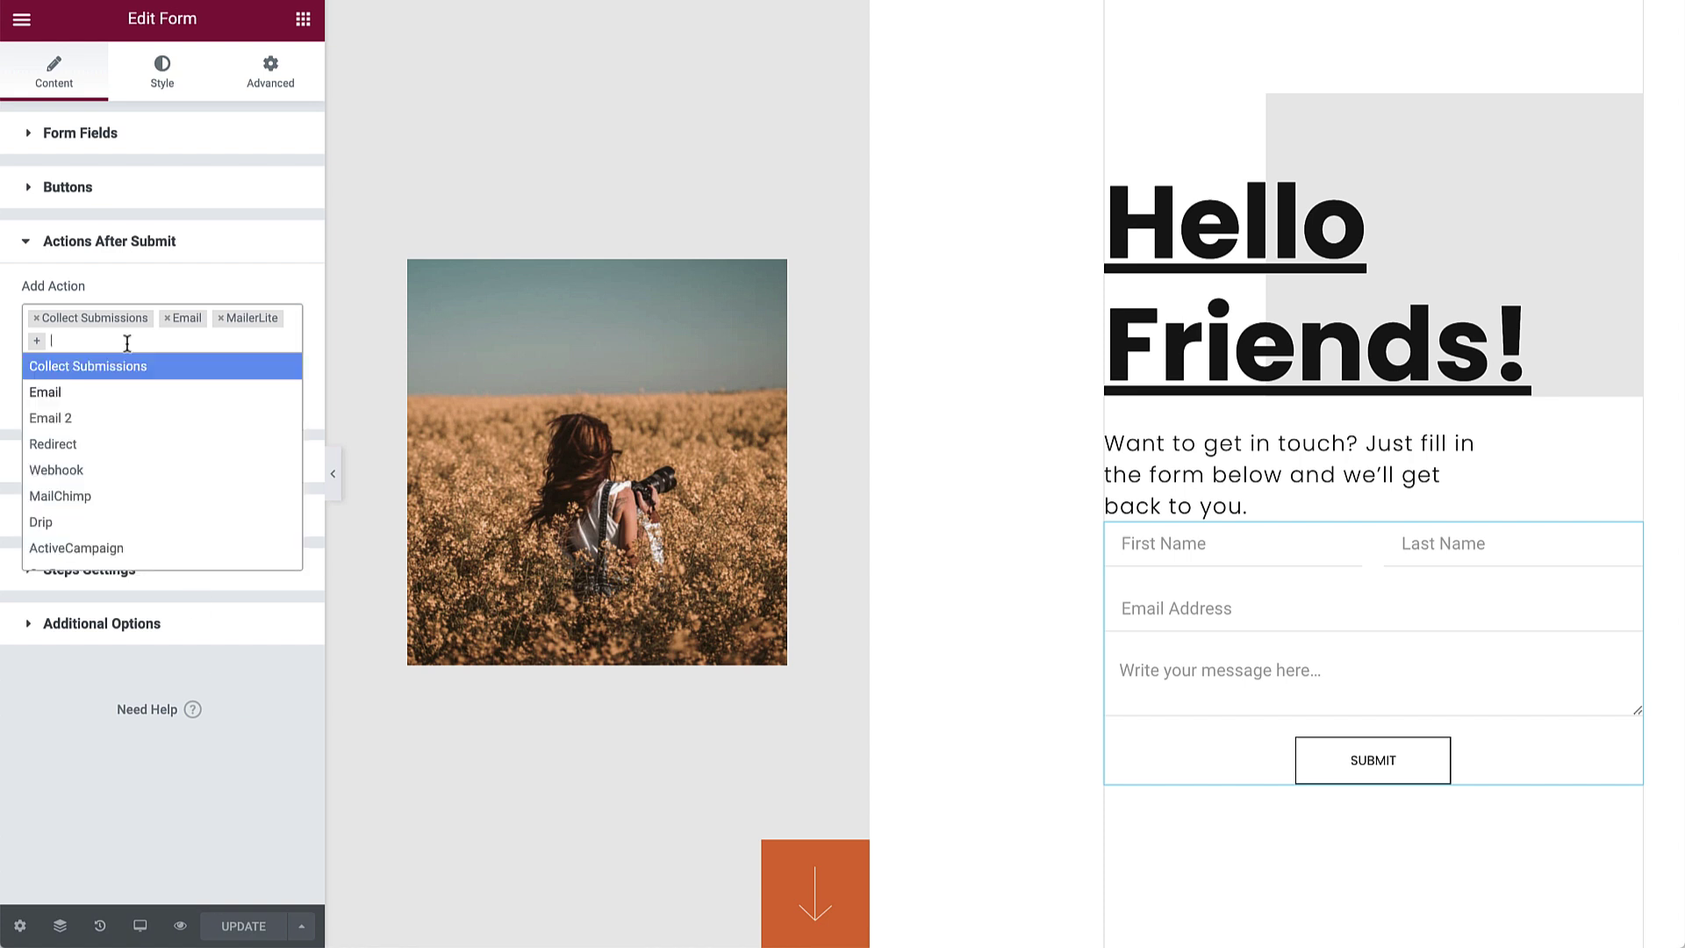
{"action": "left_click", "coordinate": [127, 344]}
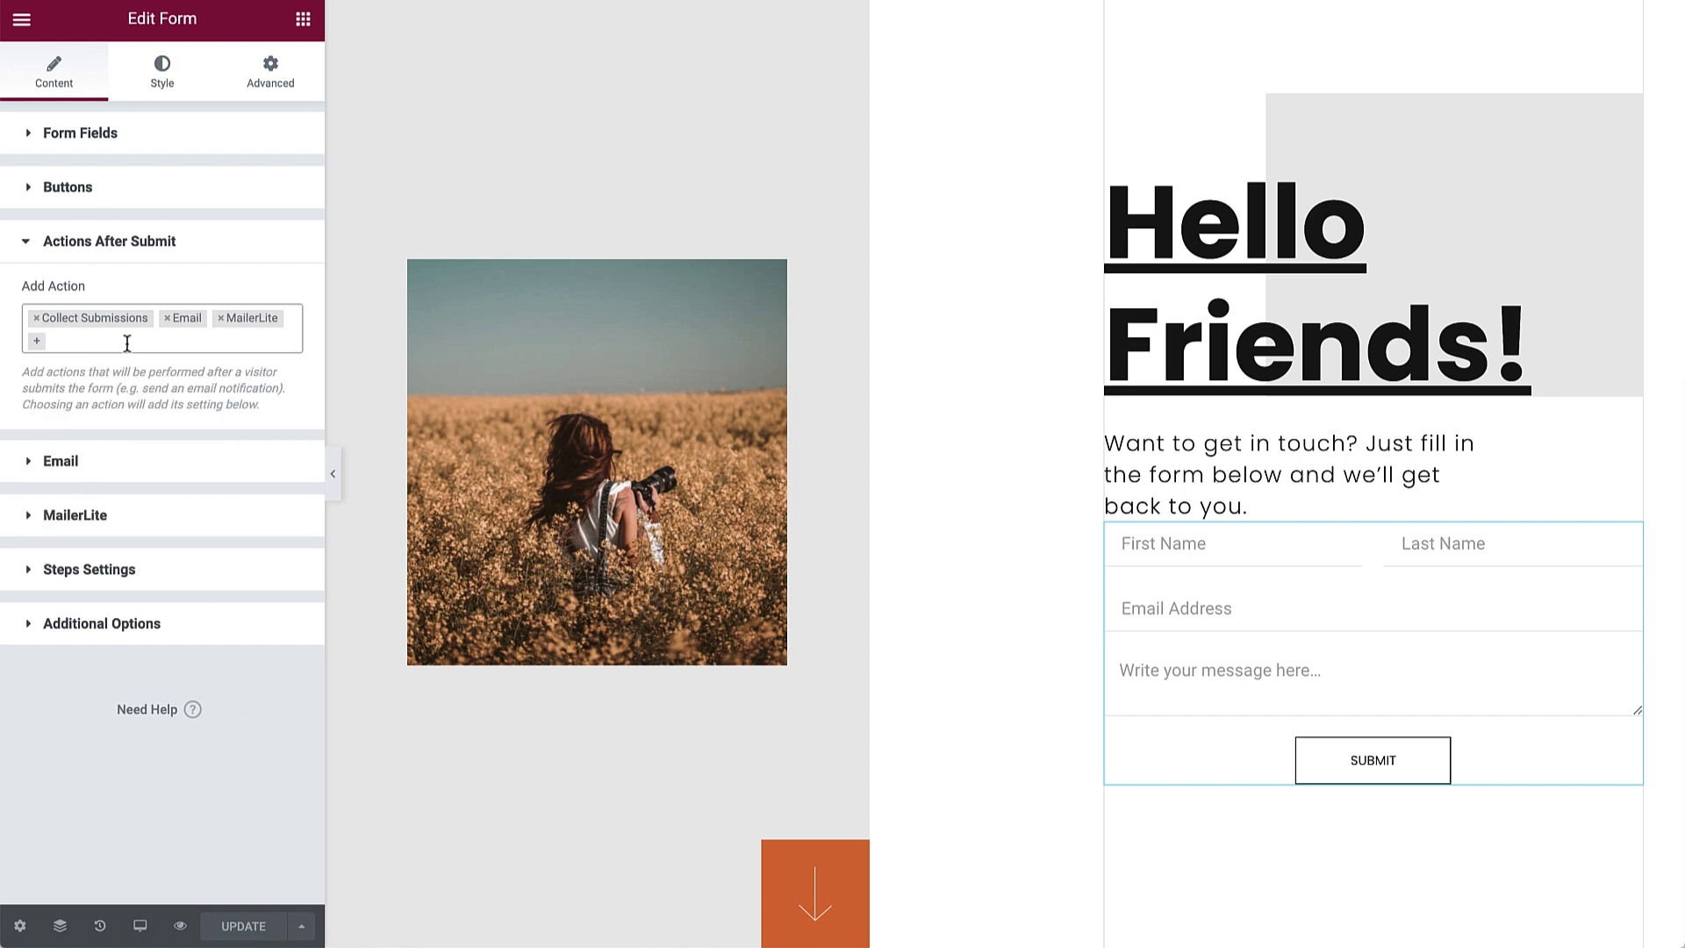
Step: In preview, submit a test with a first name, an email and 'Hi, nice to meet you!'
{"action": "left_click", "coordinate": [182, 926]}
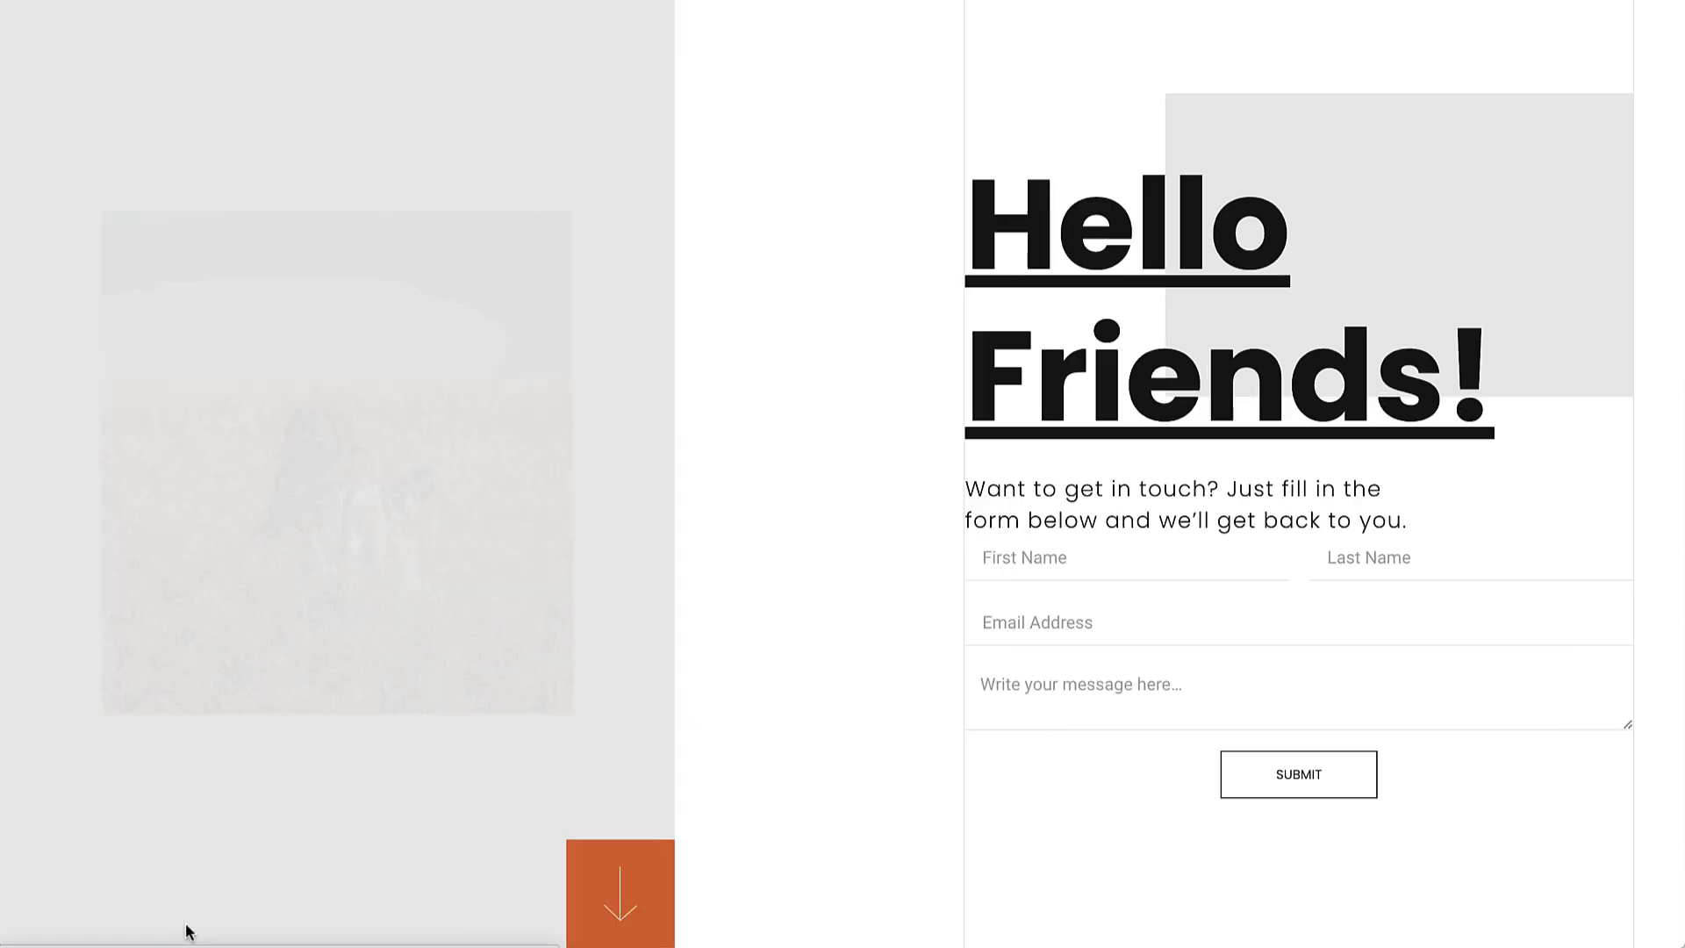
{"action": "left_click", "coordinate": [1027, 563]}
{"action": "type", "text": "Penelope"}
{"action": "left_click", "coordinate": [1049, 610]}
{"action": "left_click", "coordinate": [1076, 680]}
{"action": "type", "text": "Hi, nice to meet you!"}
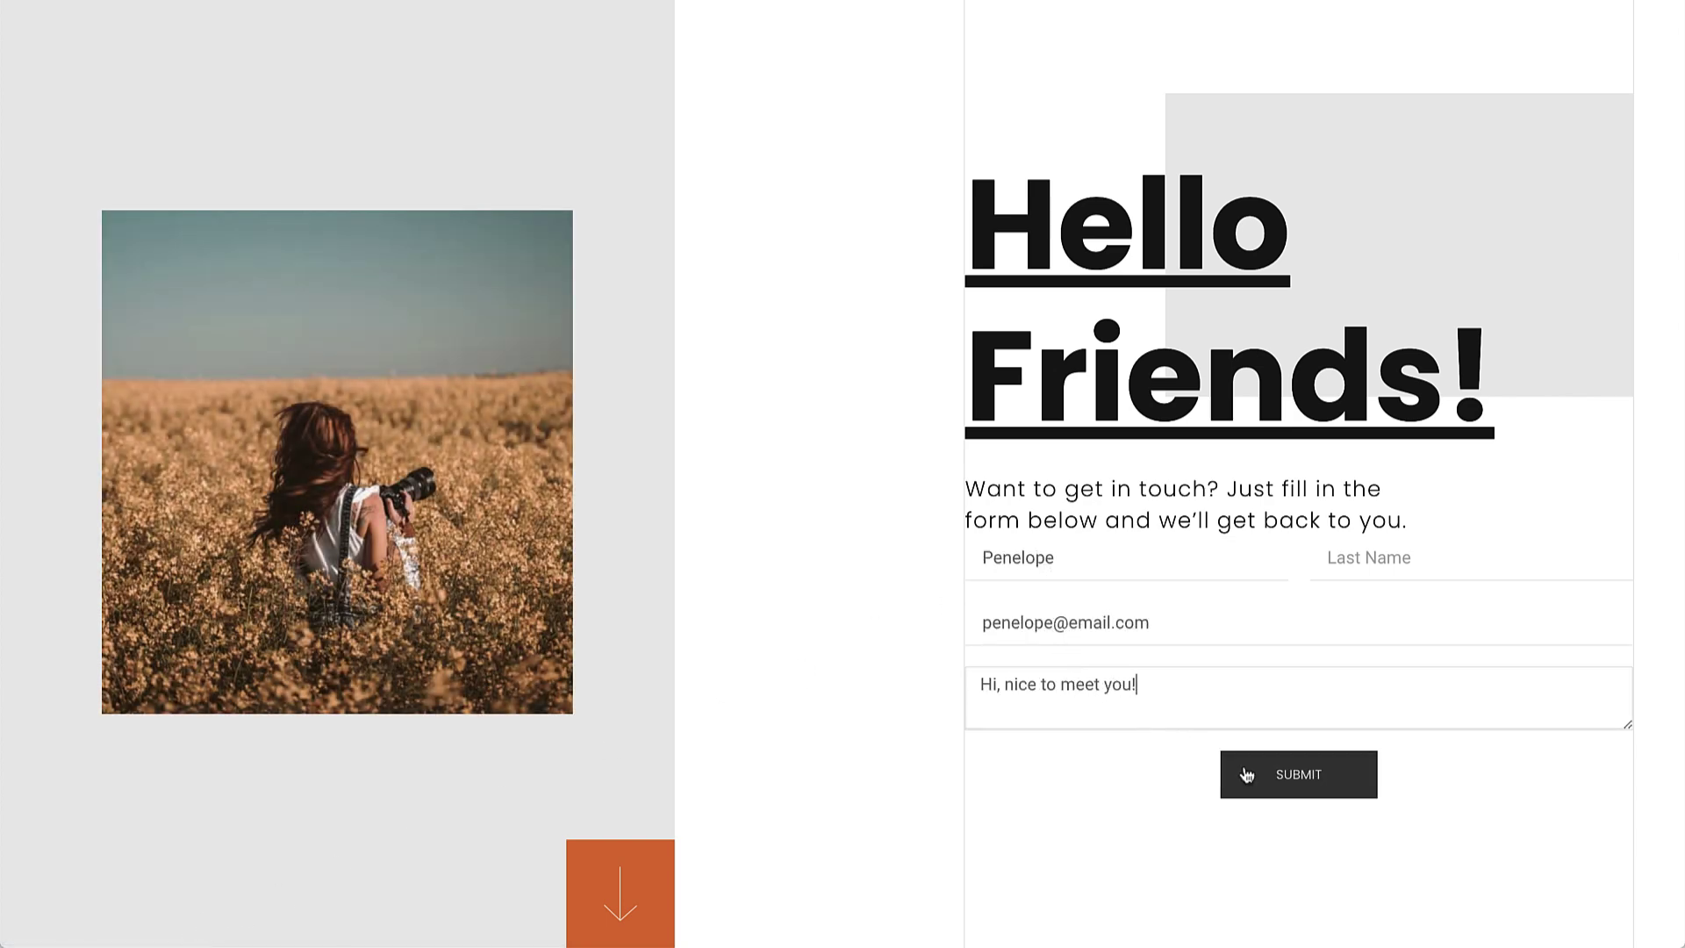
{"action": "left_click", "coordinate": [1250, 776]}
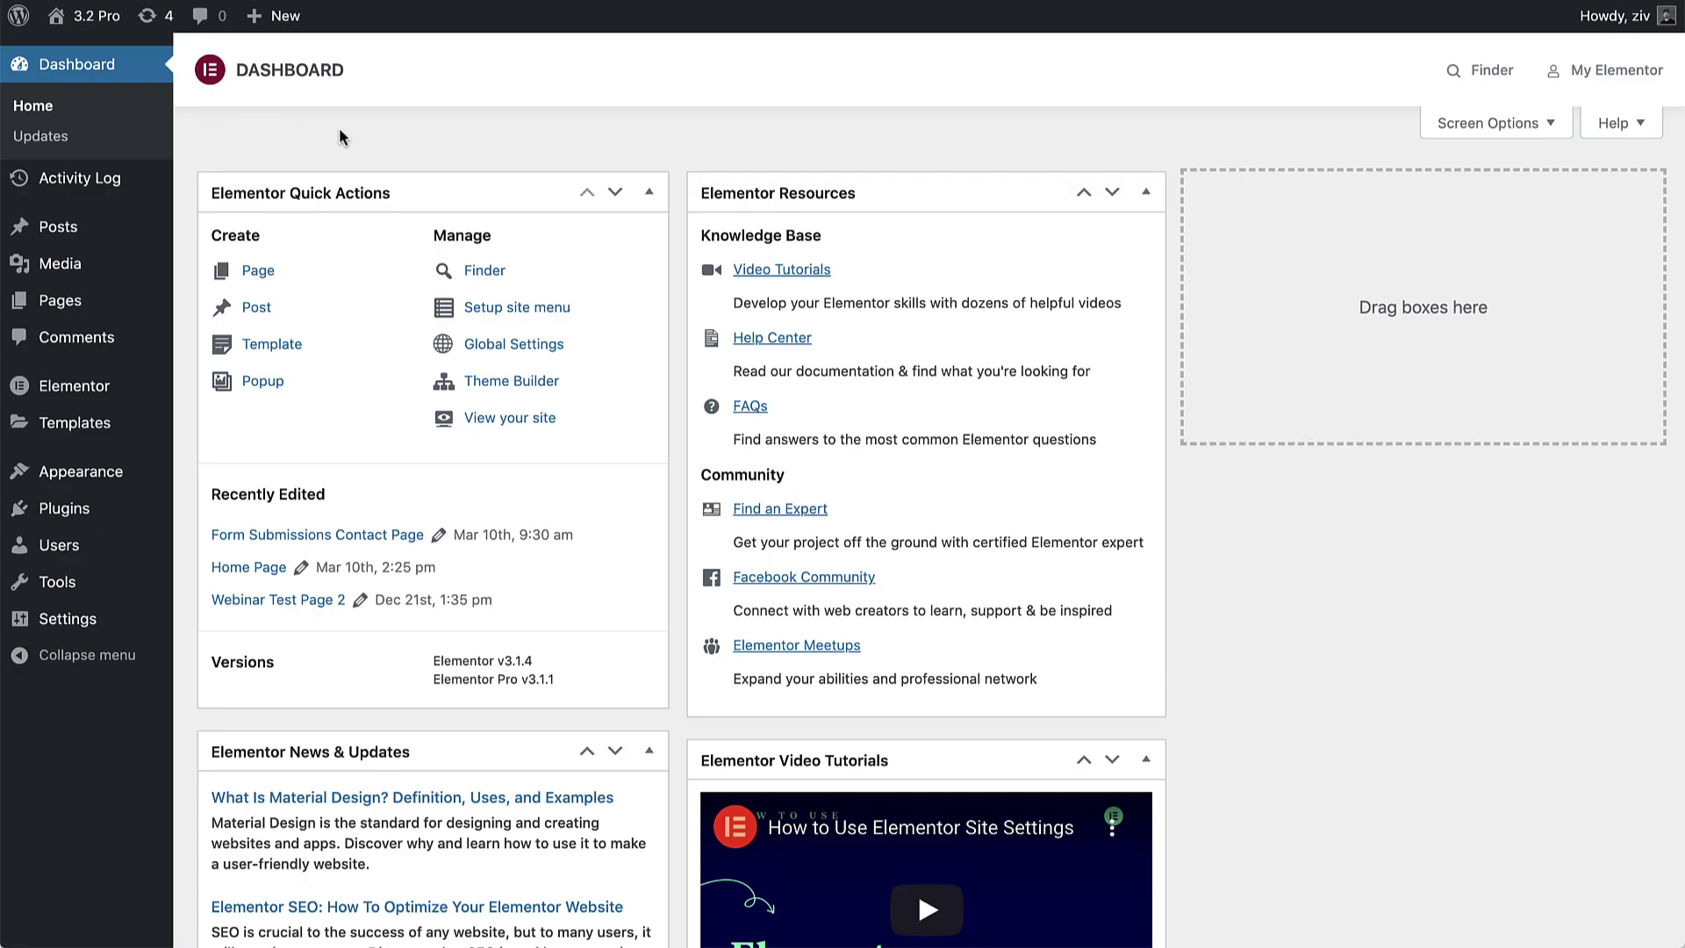
Step: Open Elementor > Submissions from the admin sidebar flyout
{"action": "mouse_move", "coordinate": [97, 388]}
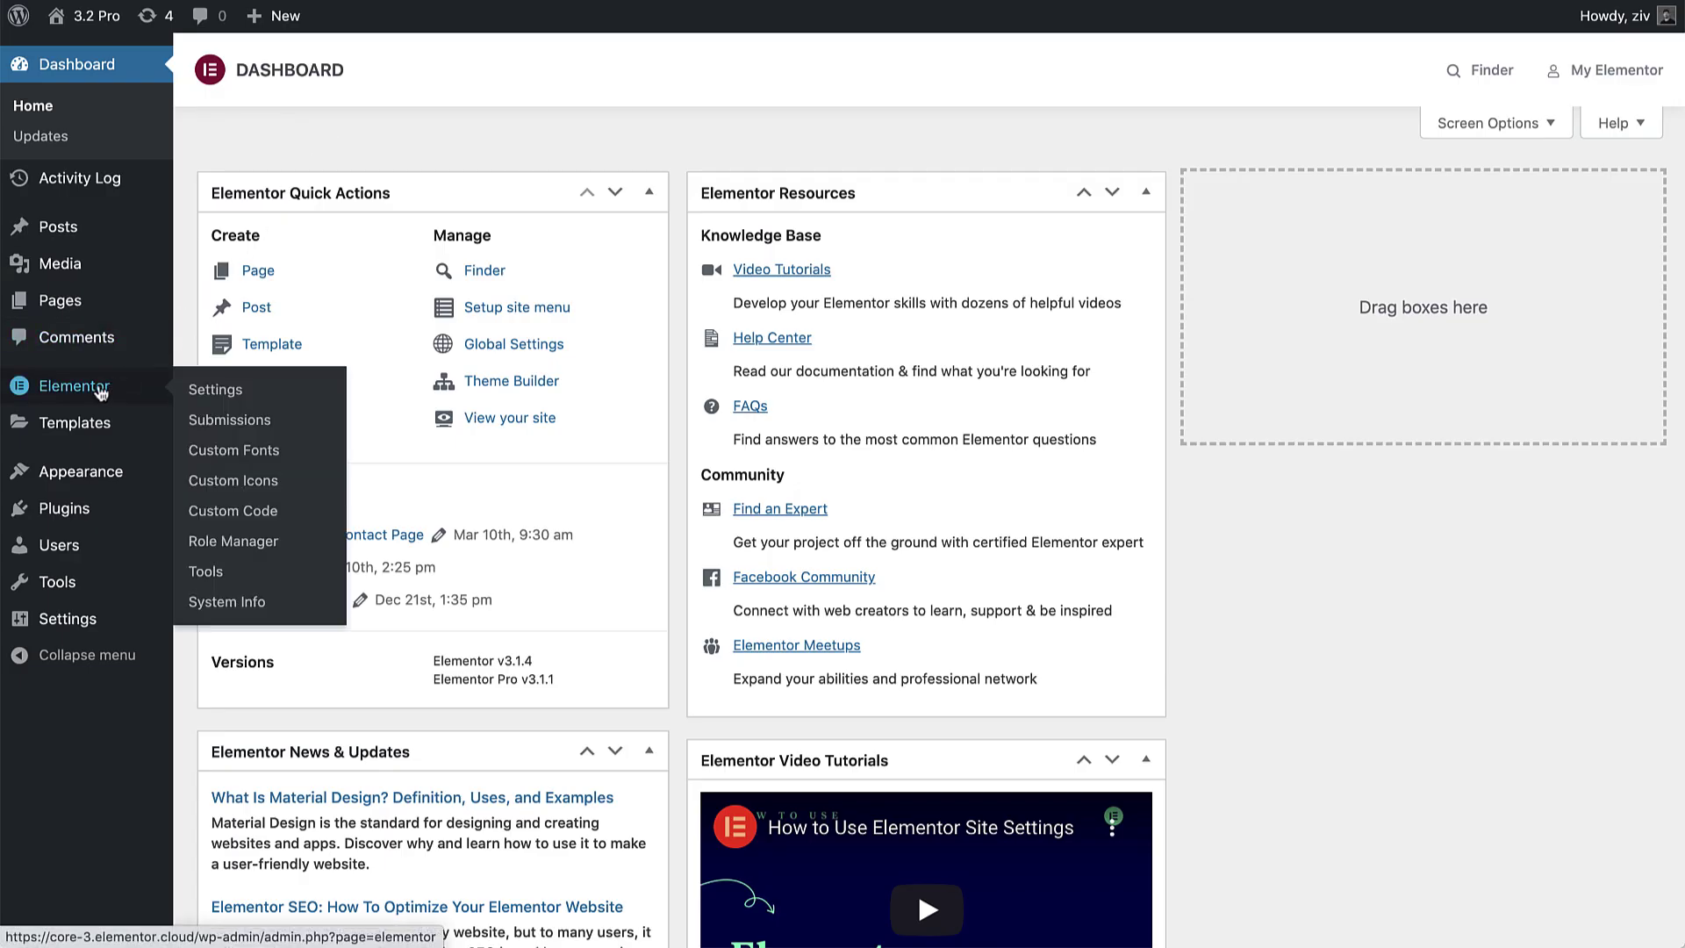
{"action": "left_click", "coordinate": [218, 422]}
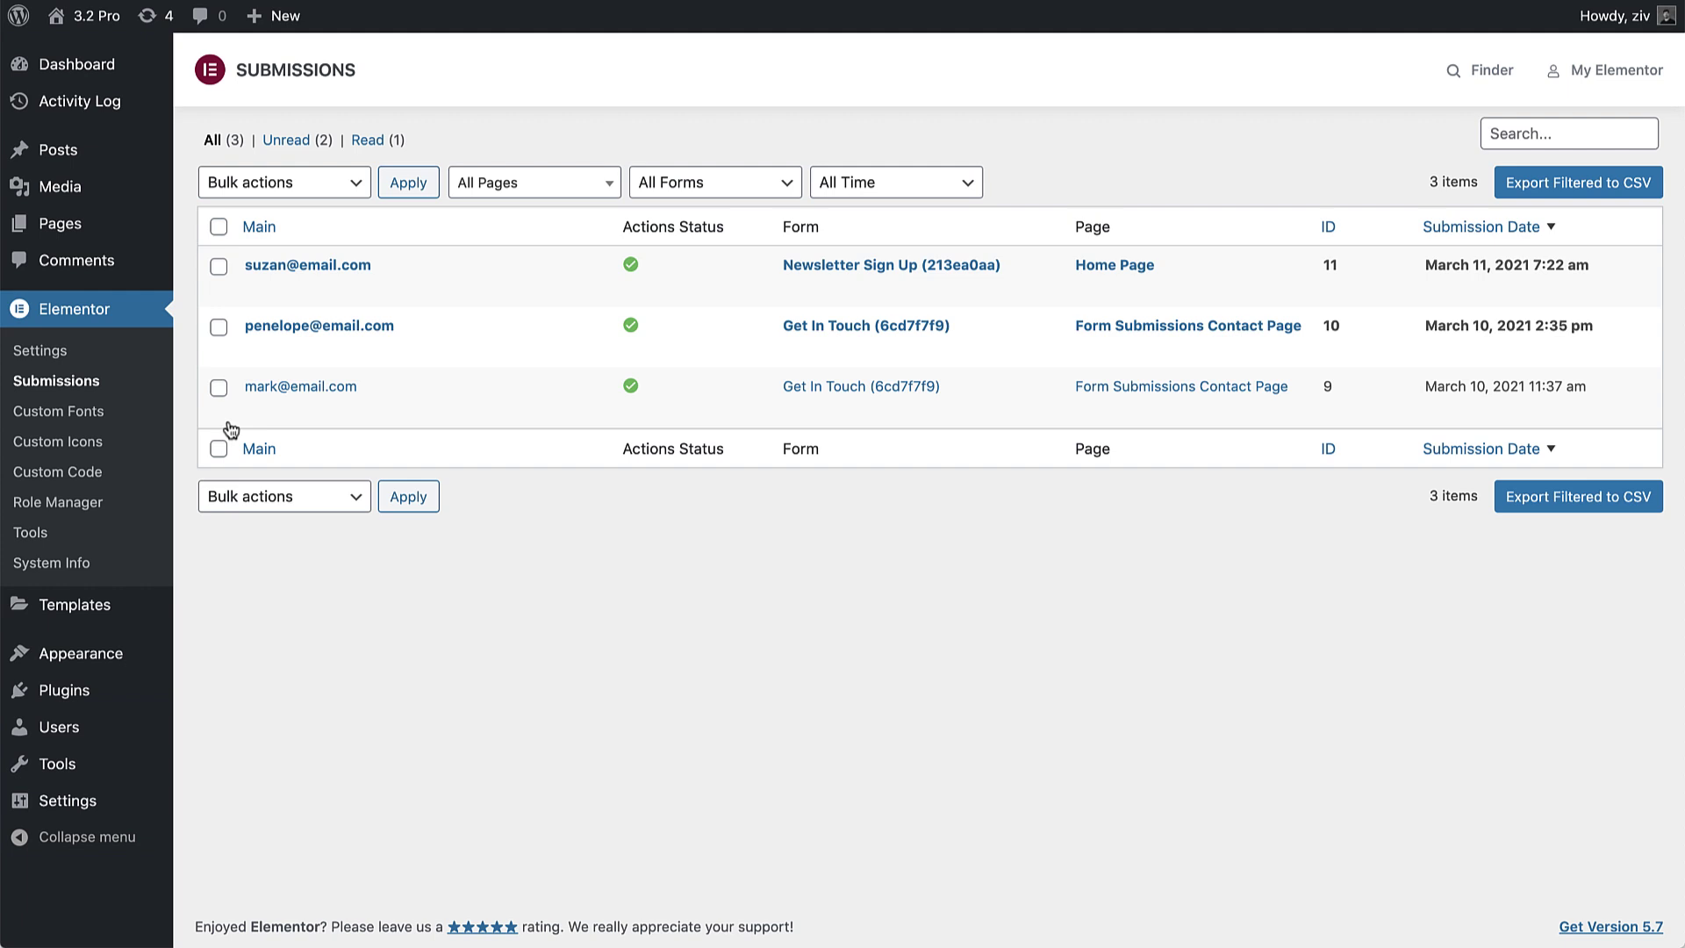
{"action": "left_click", "coordinate": [684, 183]}
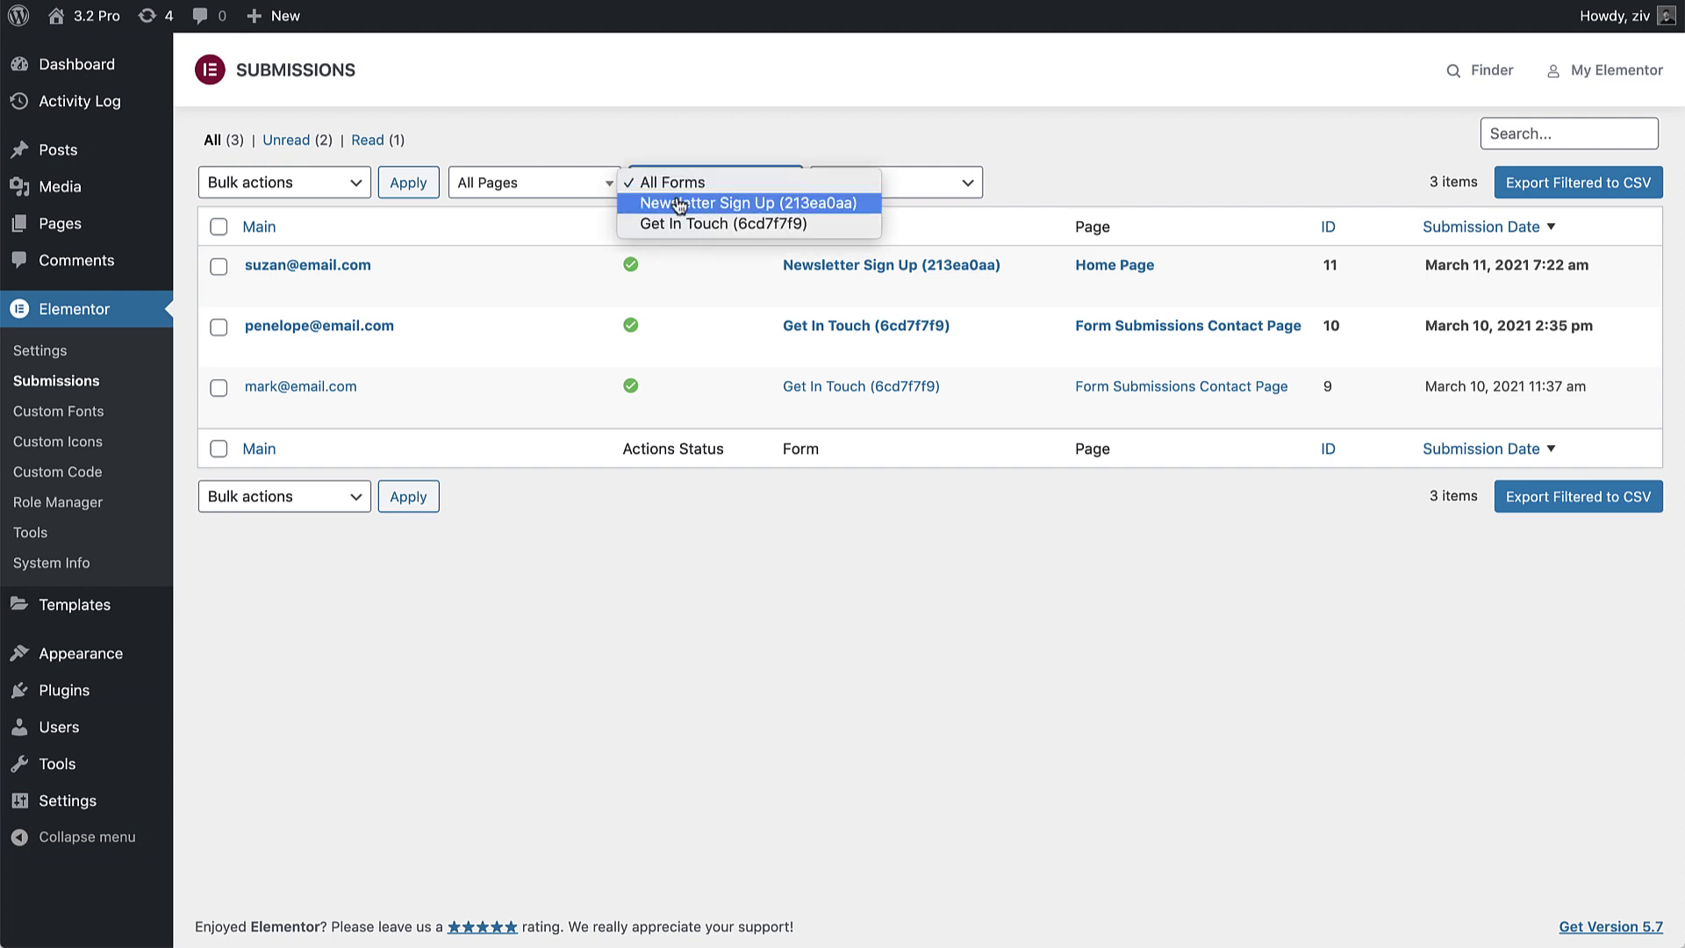
{"action": "left_click", "coordinate": [660, 203]}
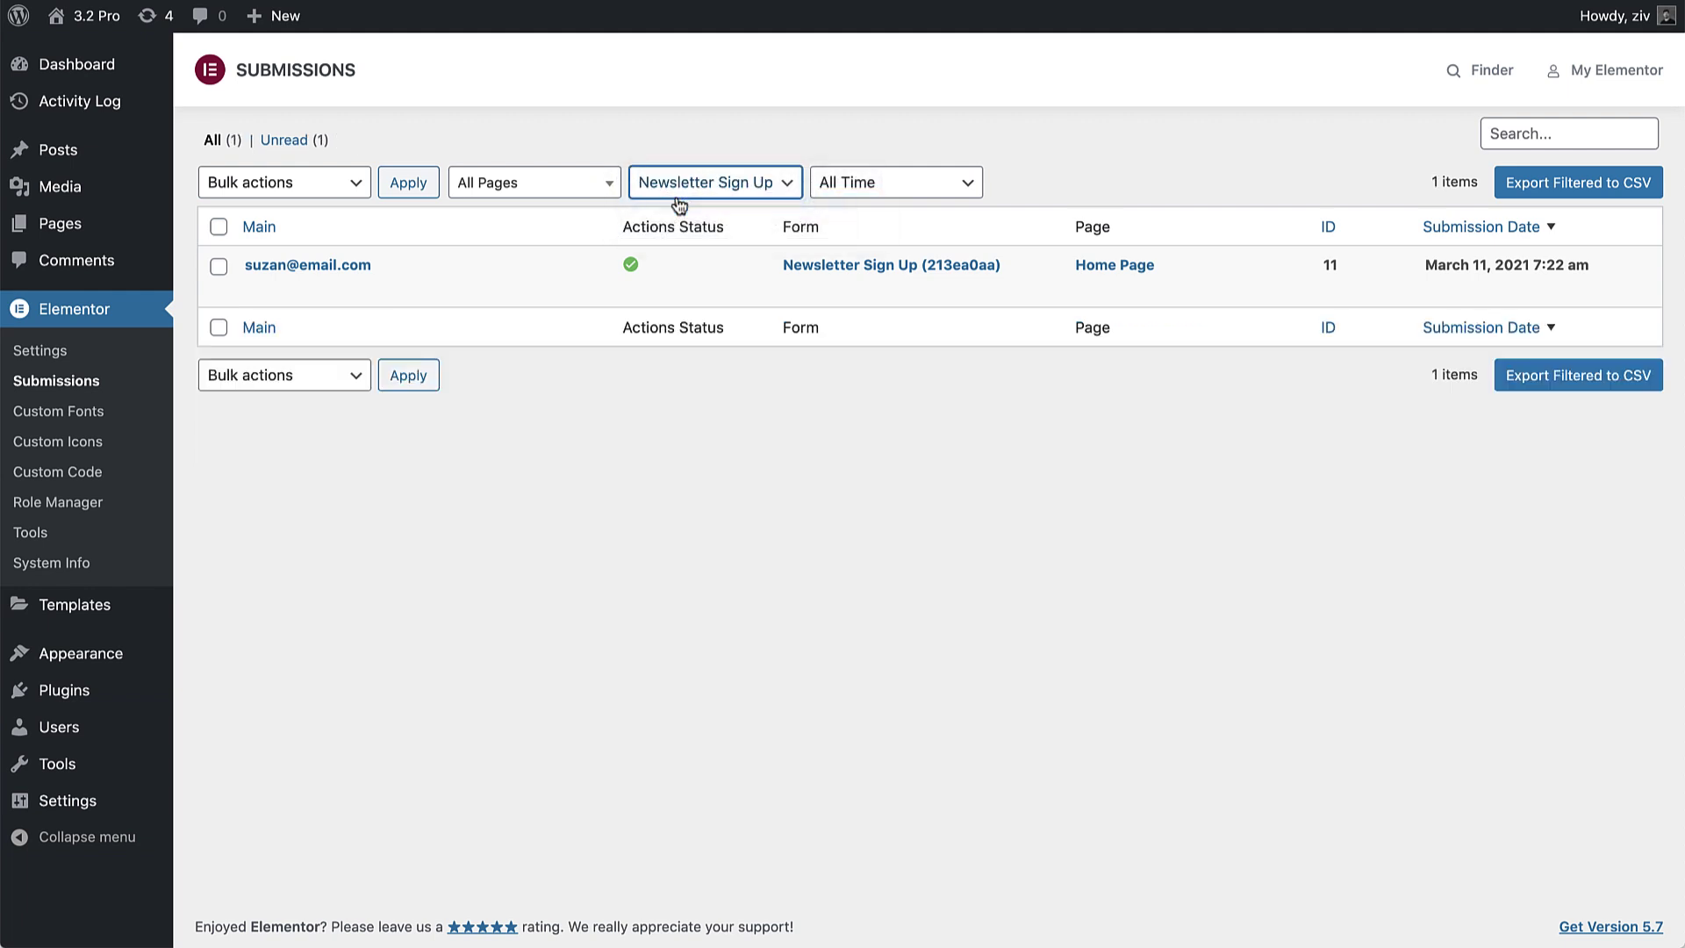
{"action": "left_click", "coordinate": [680, 202]}
{"action": "left_click", "coordinate": [684, 207]}
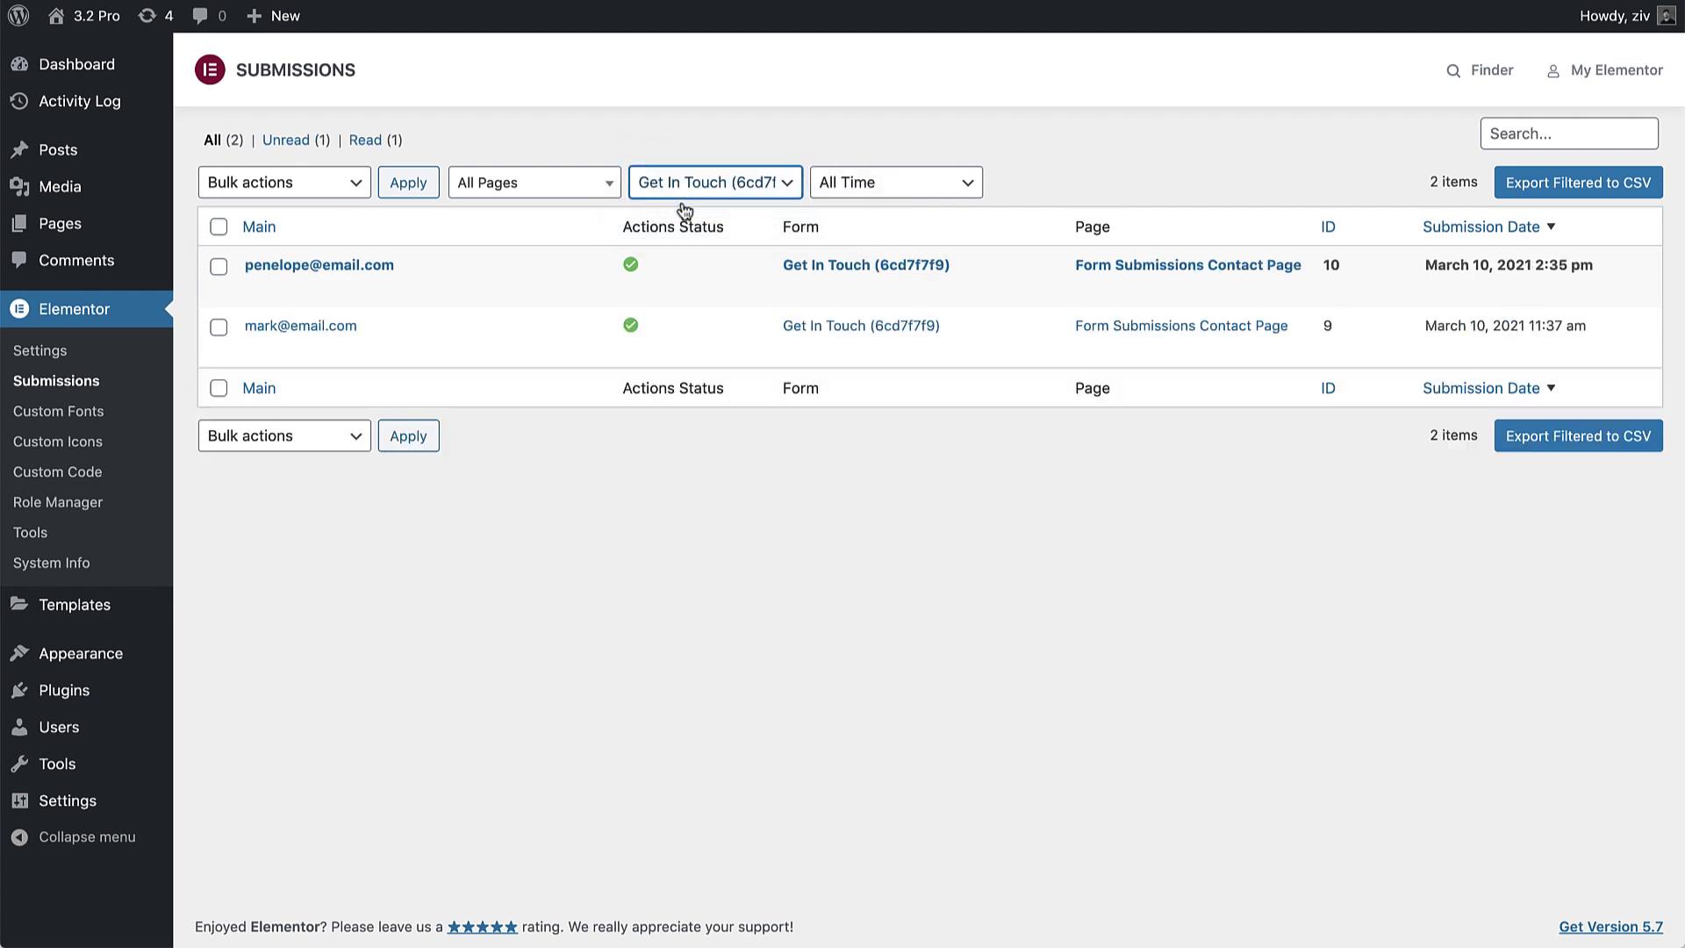
{"action": "left_click", "coordinate": [690, 193]}
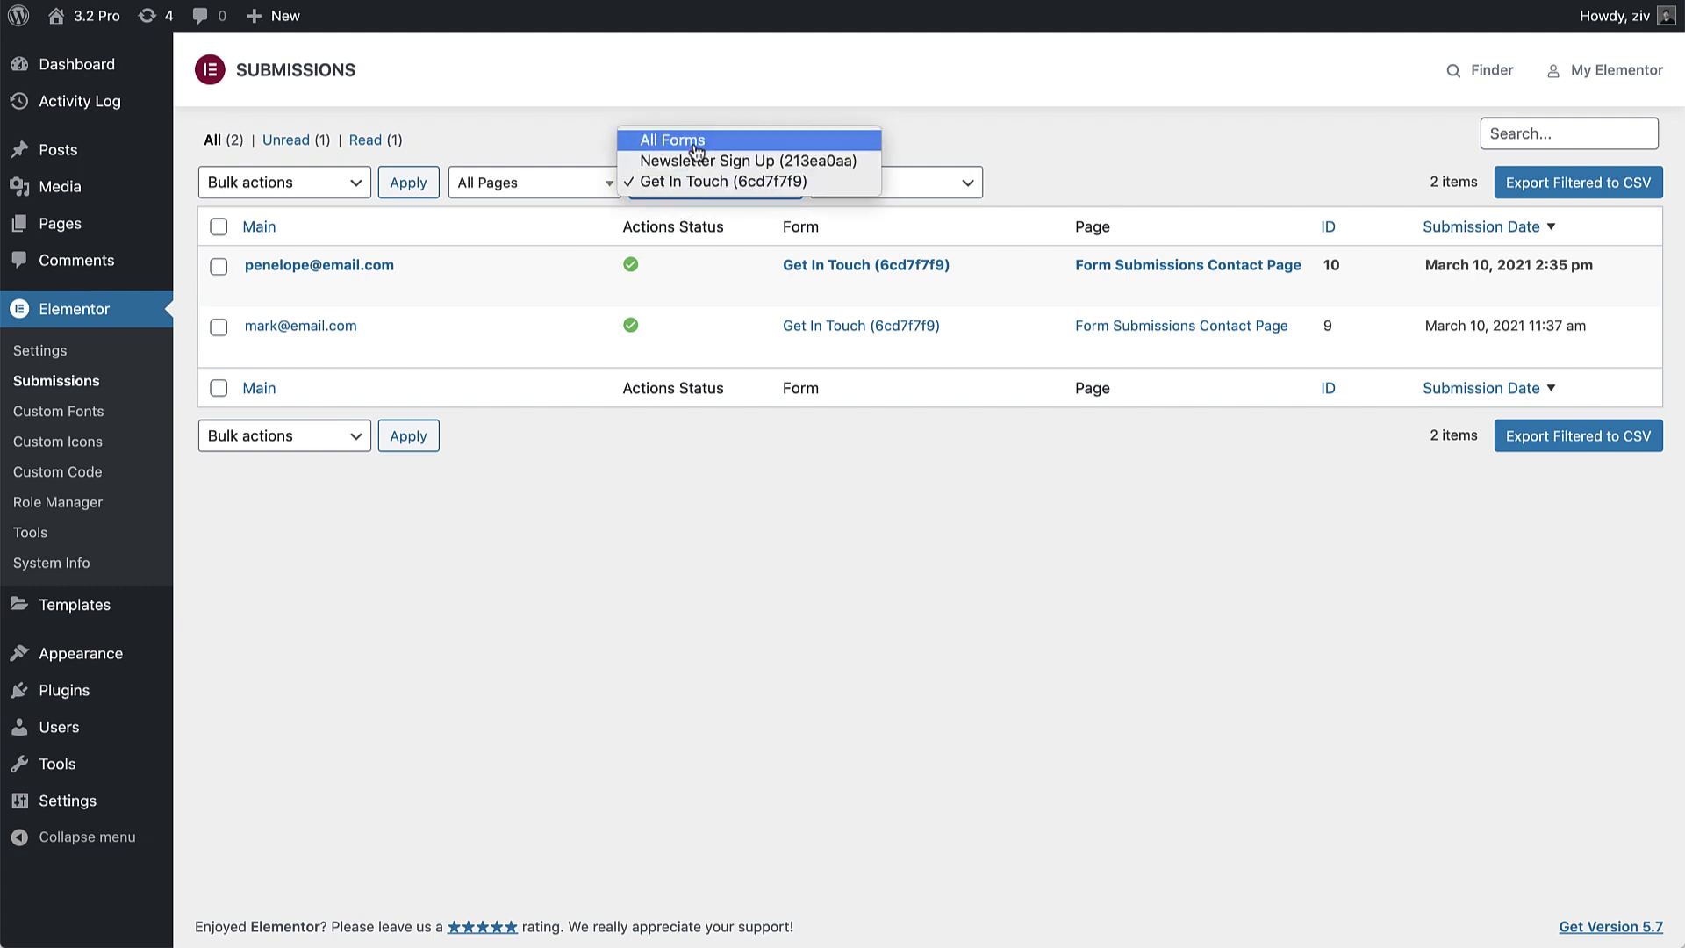
{"action": "left_click", "coordinate": [696, 145]}
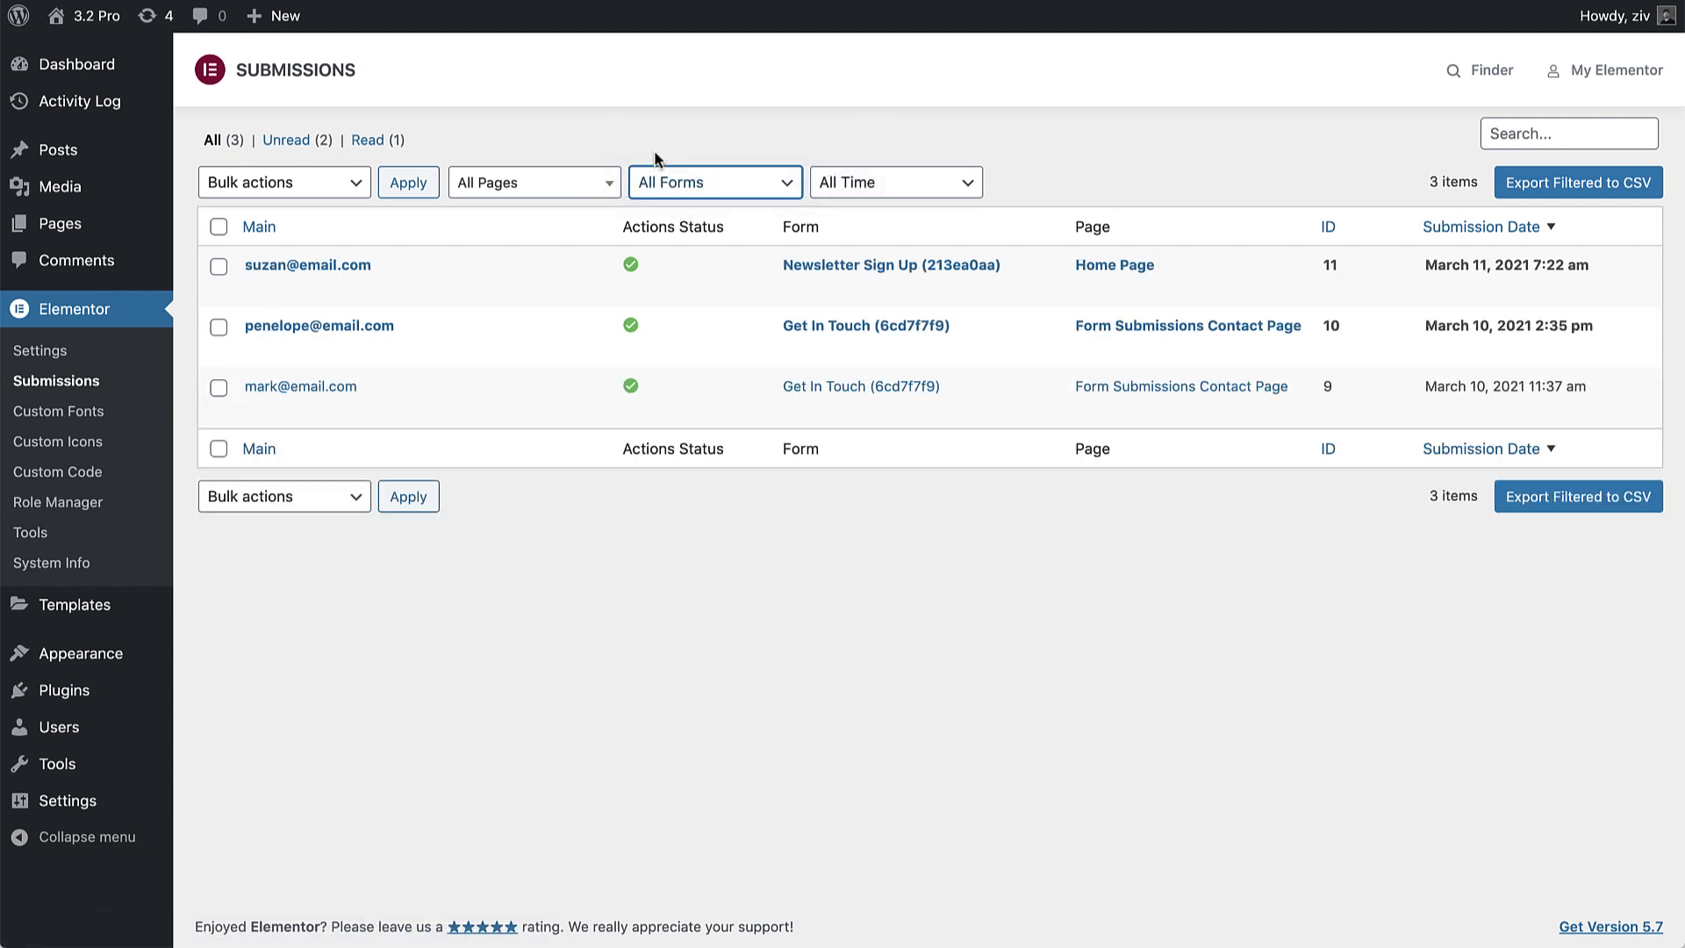
{"action": "left_click", "coordinate": [583, 182]}
{"action": "type", "text": "home"}
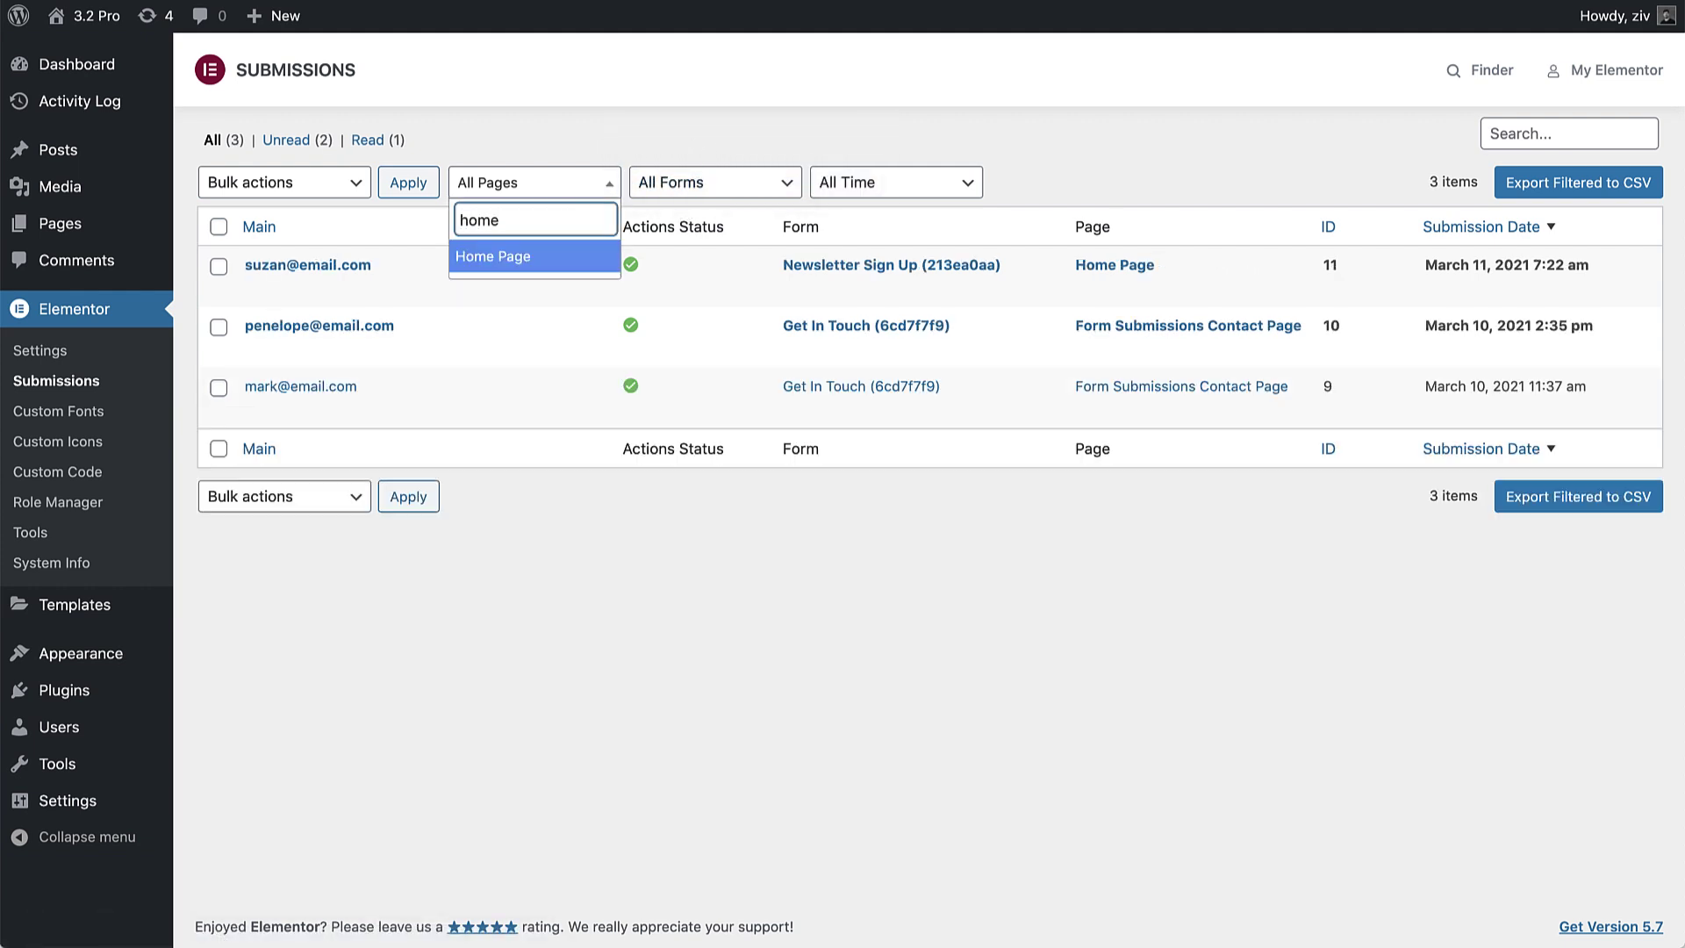
{"action": "left_click", "coordinate": [537, 260]}
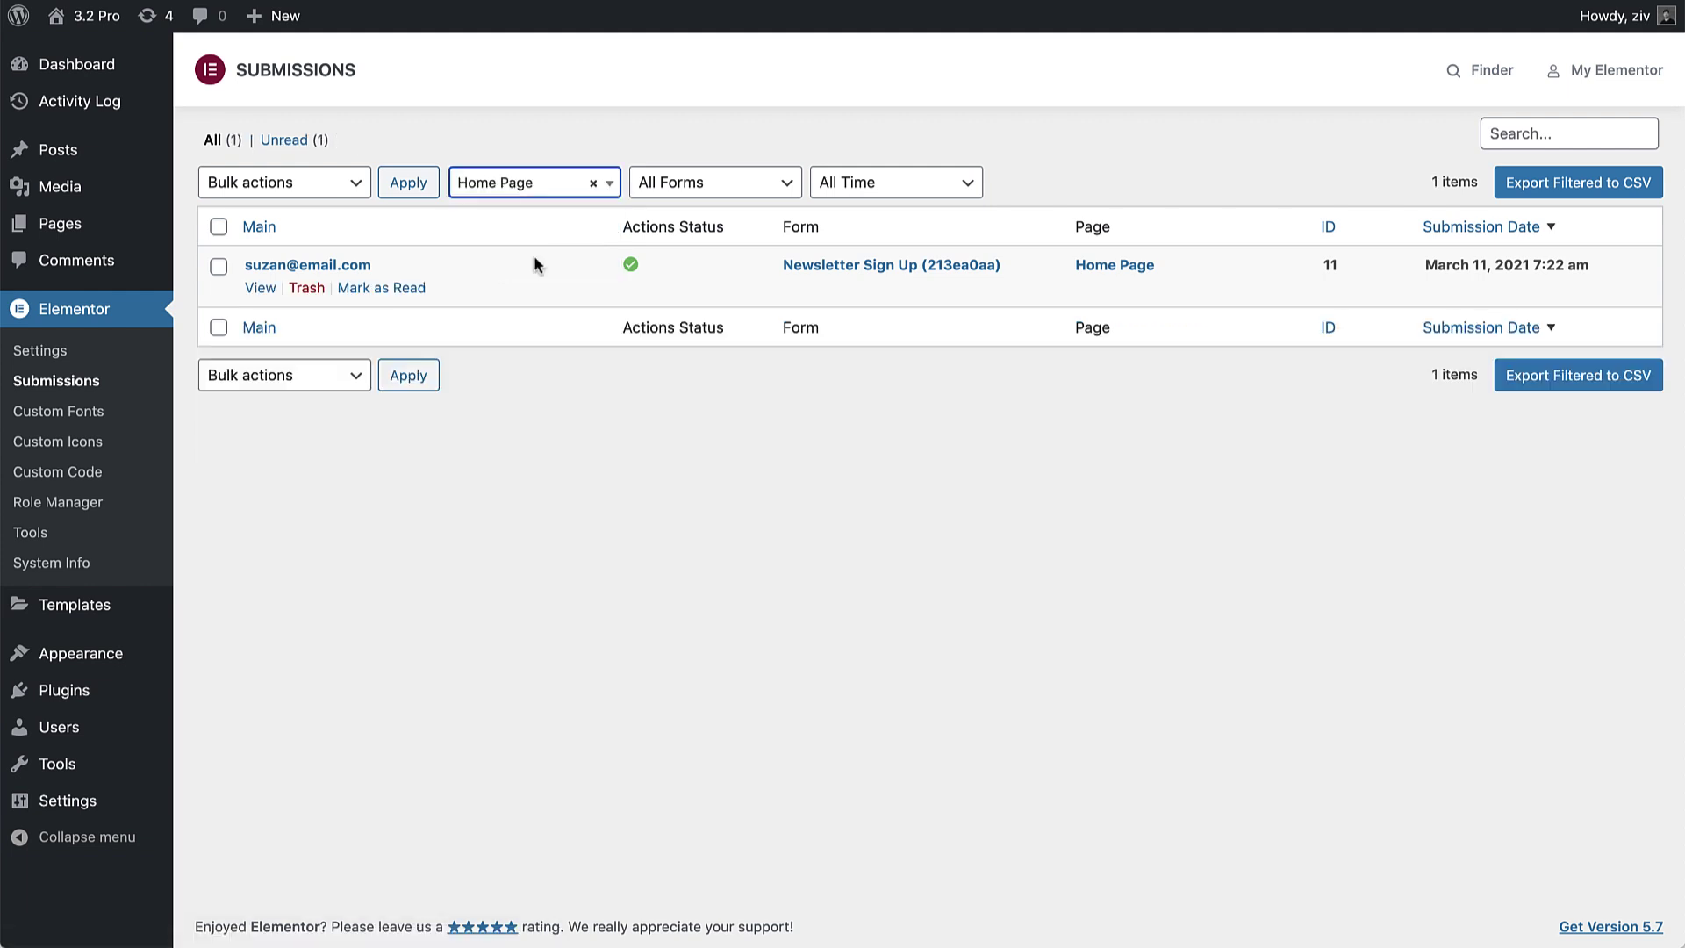
{"action": "left_click", "coordinate": [594, 182]}
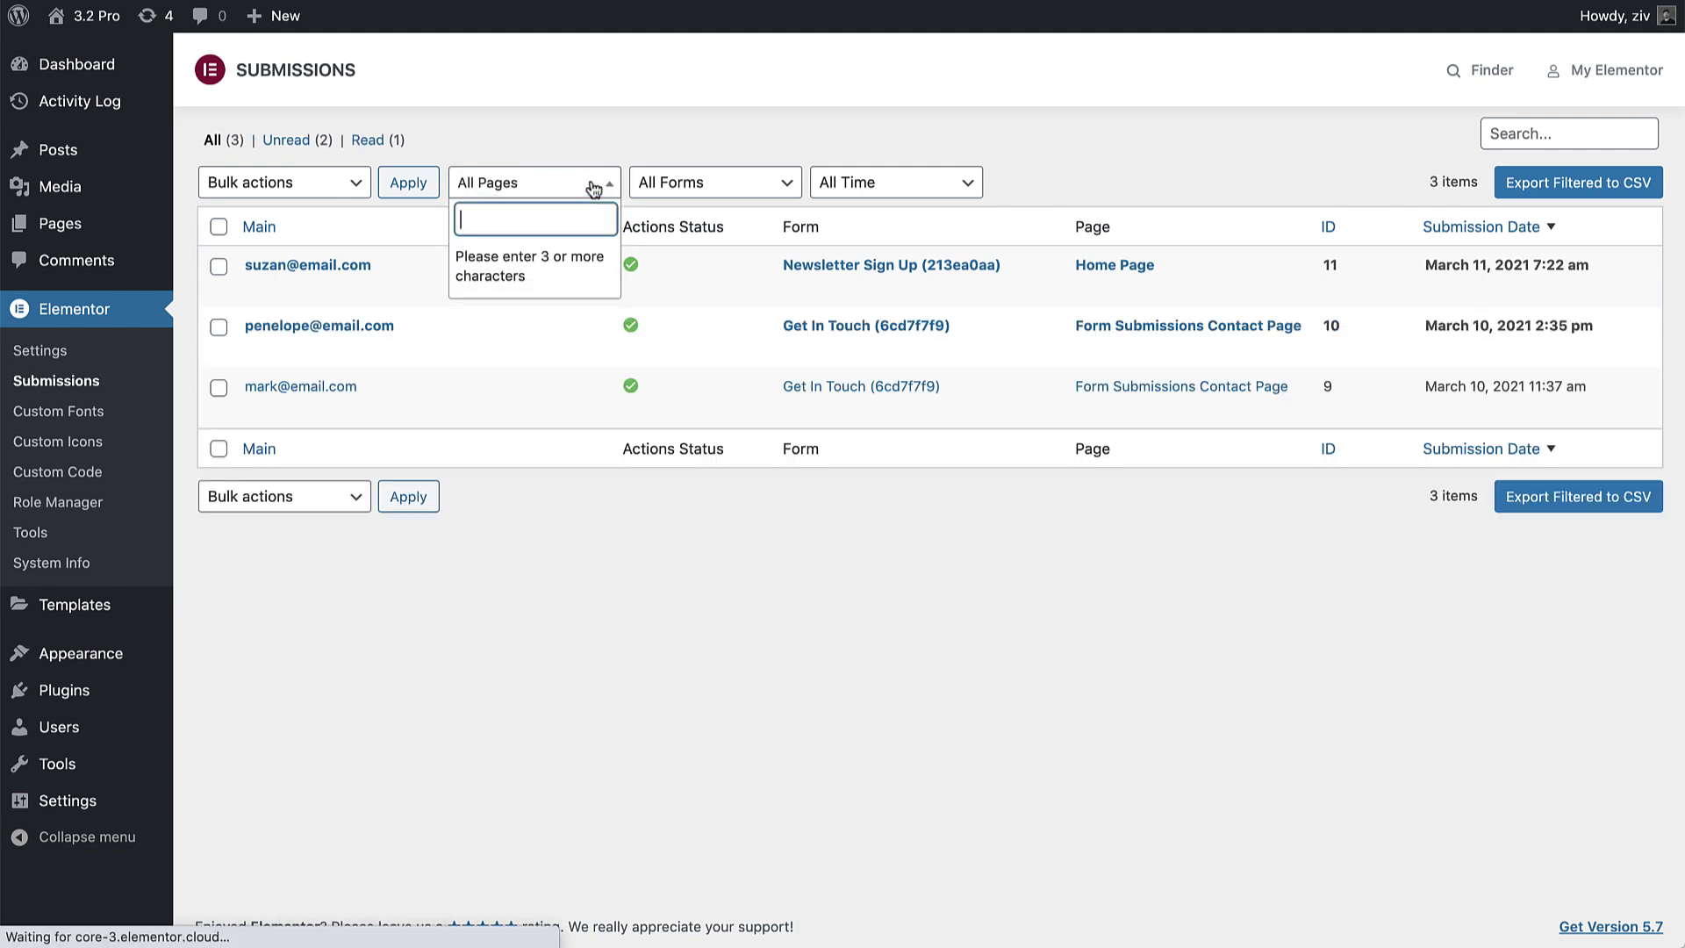
{"action": "left_click", "coordinate": [594, 188]}
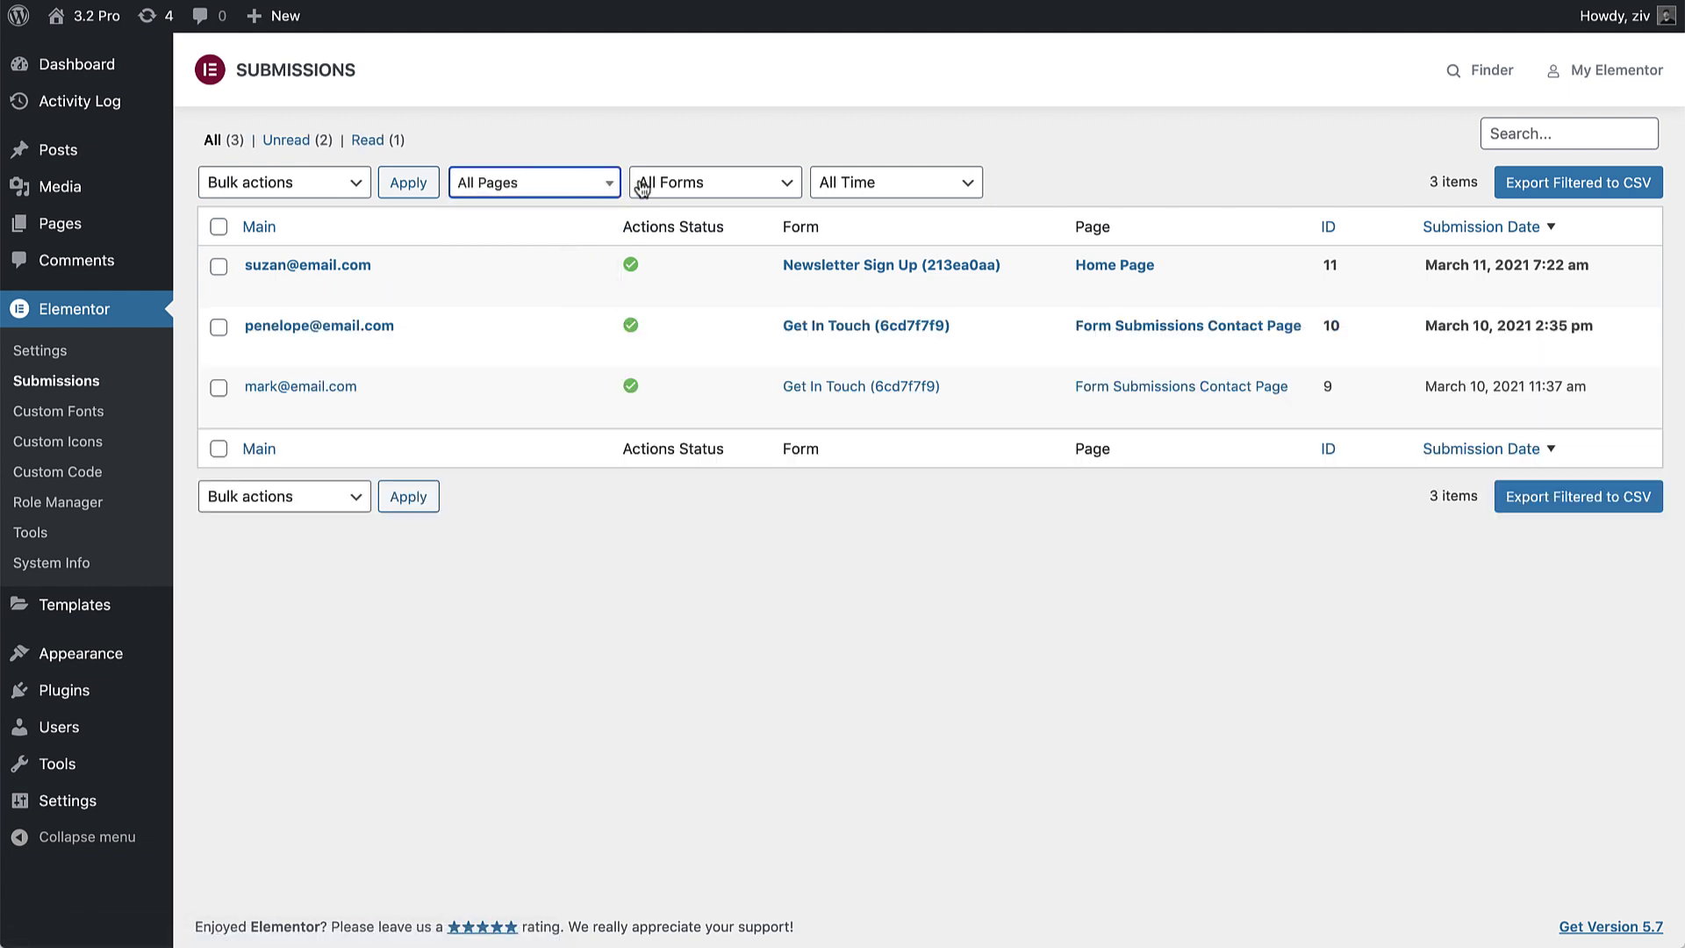
Step: Try a custom date range filter, then return to submissions from All Time
{"action": "left_click", "coordinate": [862, 183]}
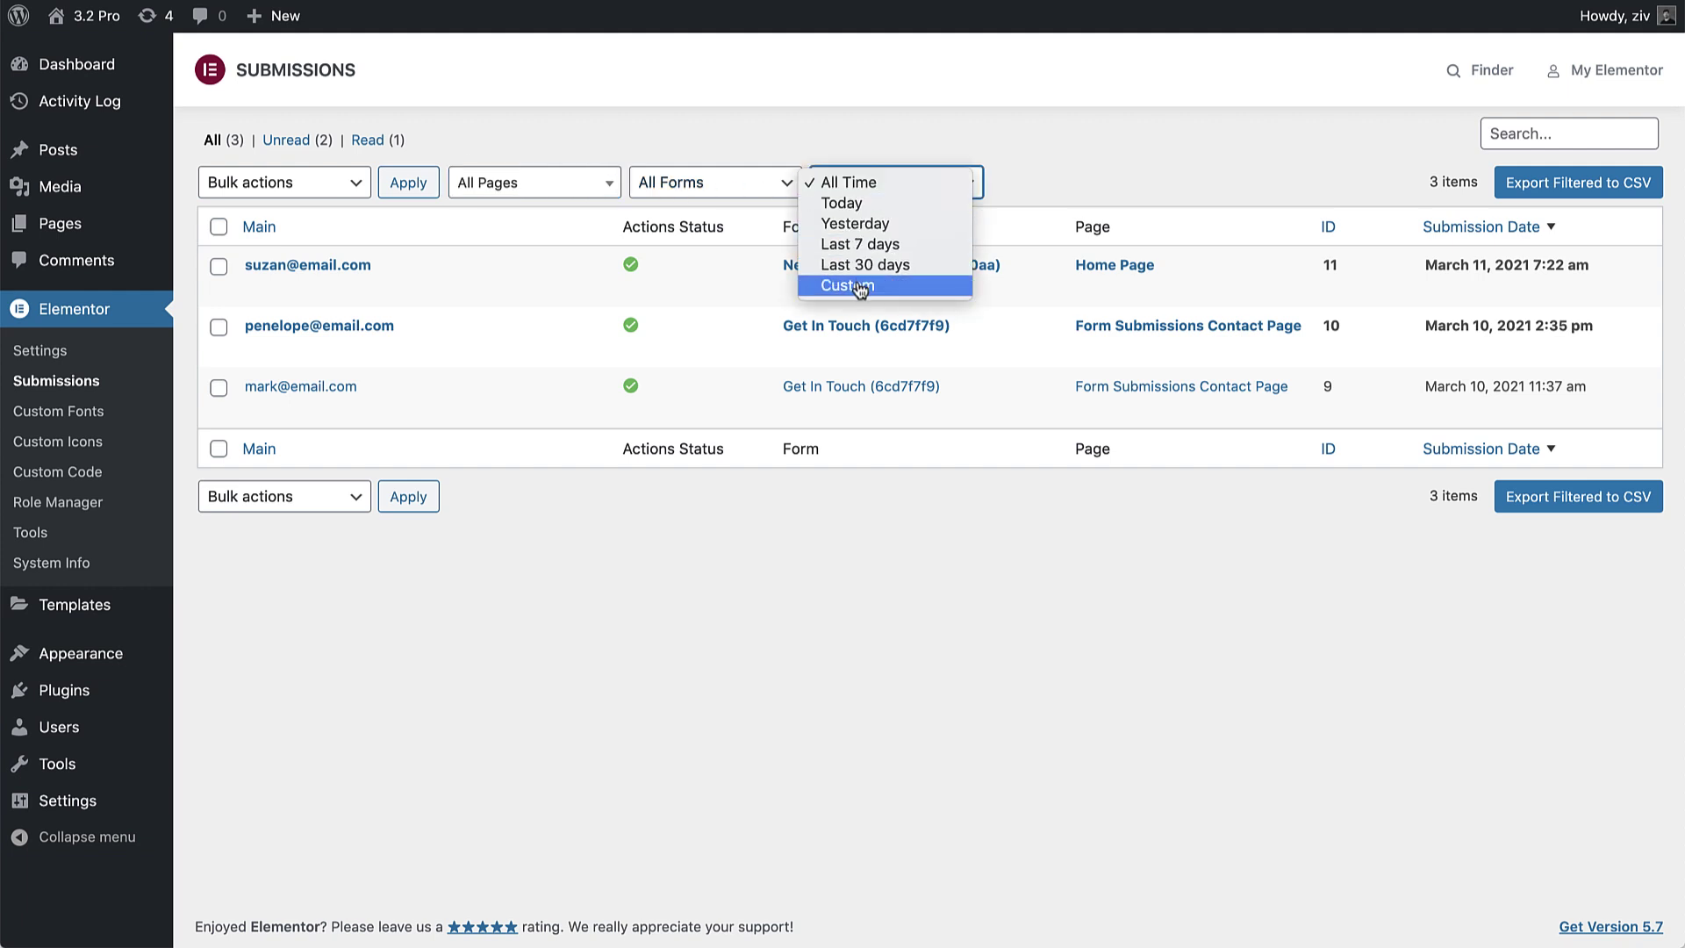
{"action": "left_click", "coordinate": [859, 286]}
{"action": "left_click", "coordinate": [1155, 184]}
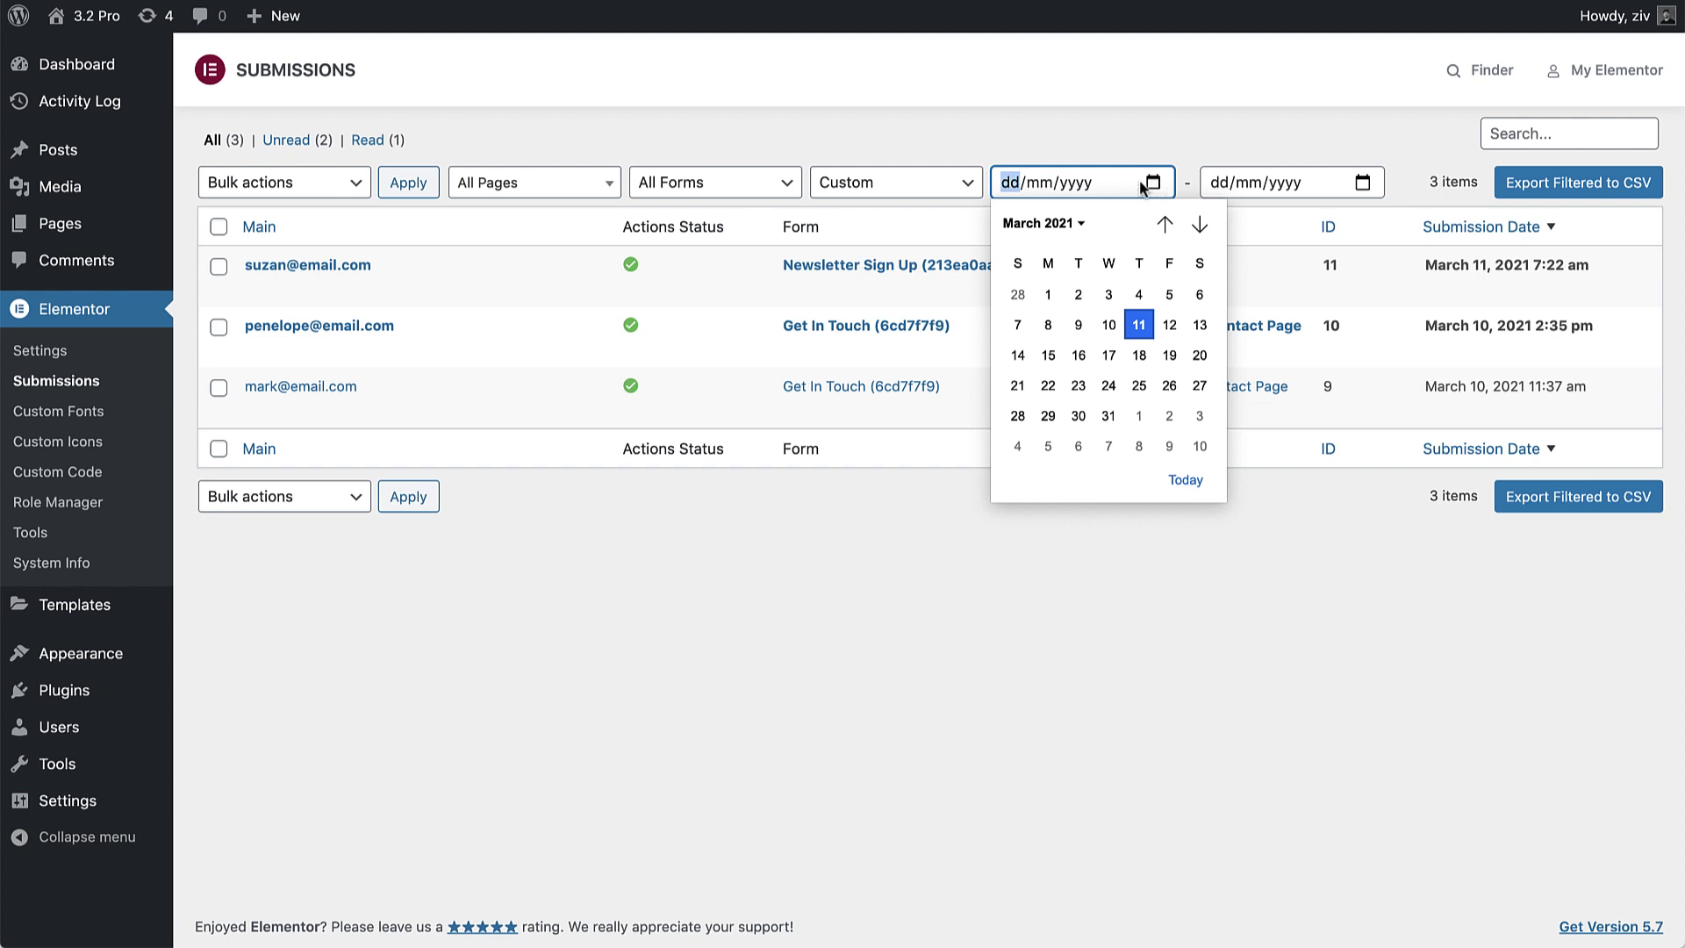
{"action": "left_click", "coordinate": [886, 183]}
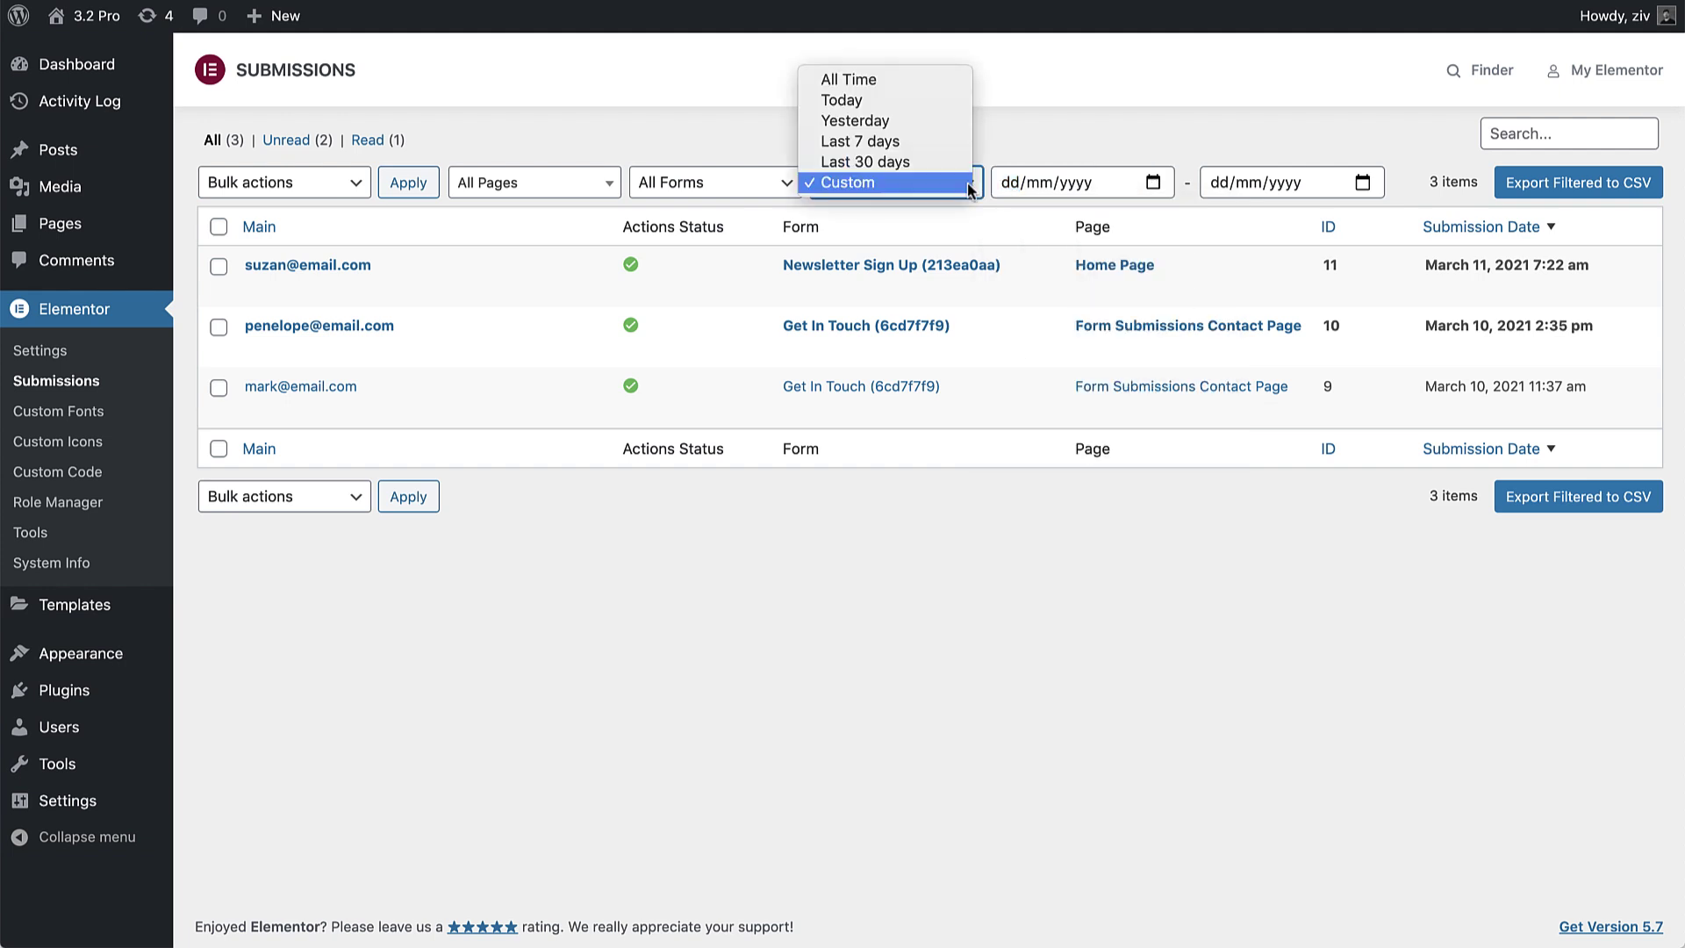
{"action": "left_click", "coordinate": [920, 78]}
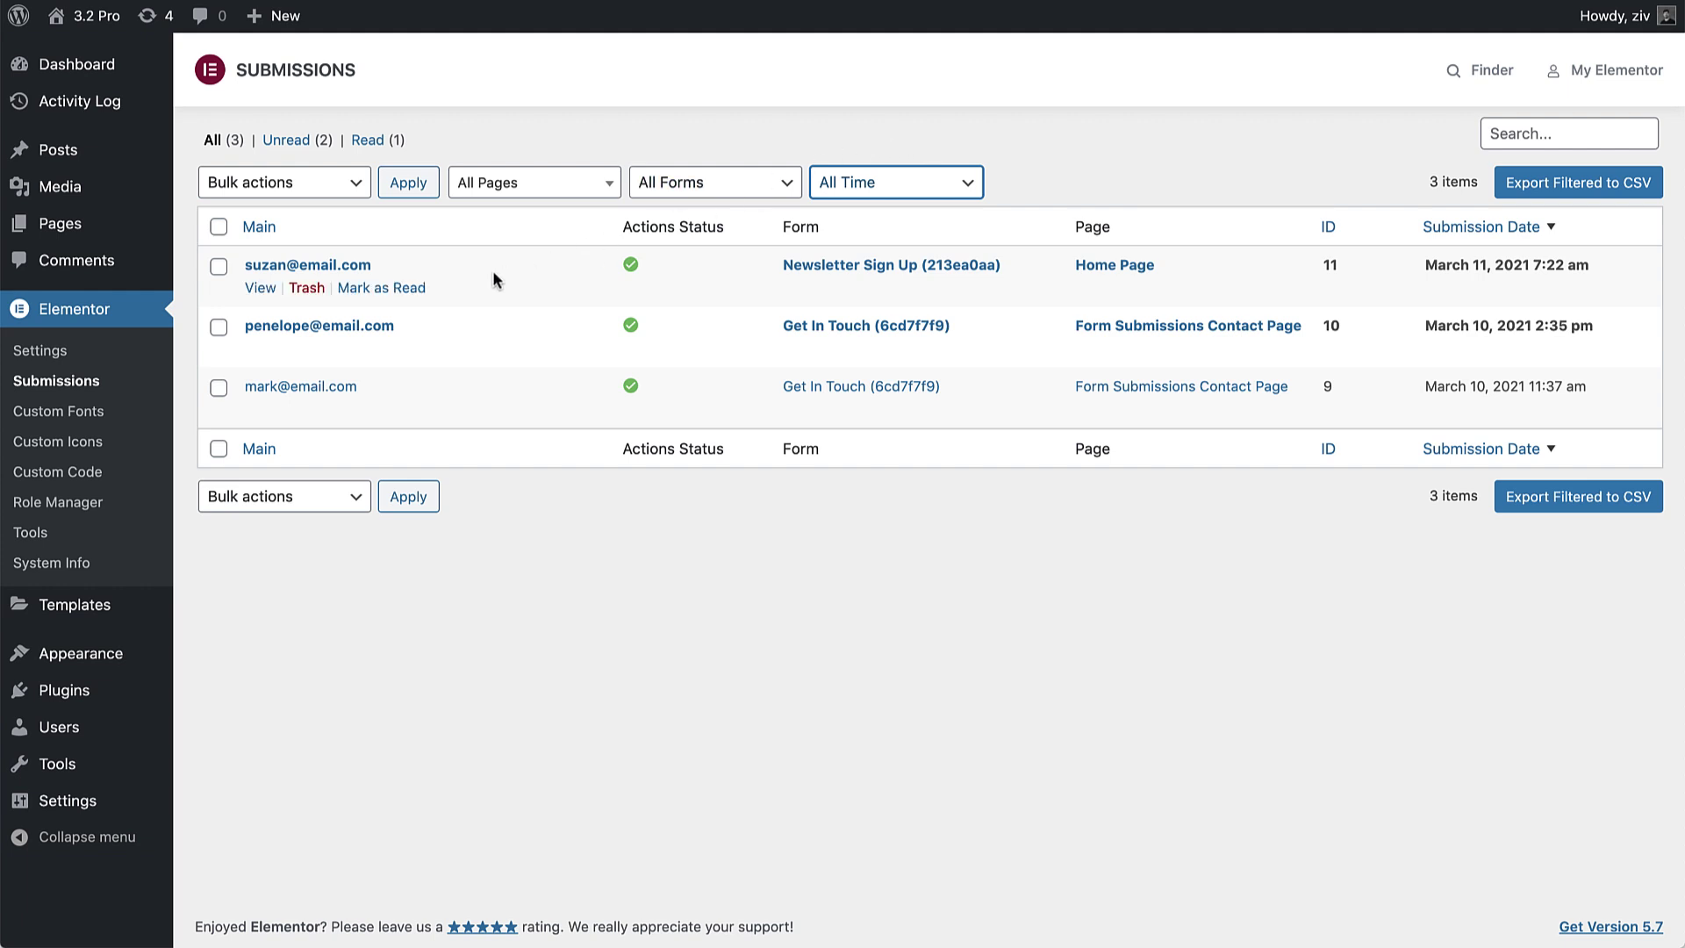
Step: Toggle the newest submission read and unread, then trash and restore the Newsletter Sign Up entry
{"action": "left_click", "coordinate": [395, 288]}
{"action": "left_click", "coordinate": [399, 290]}
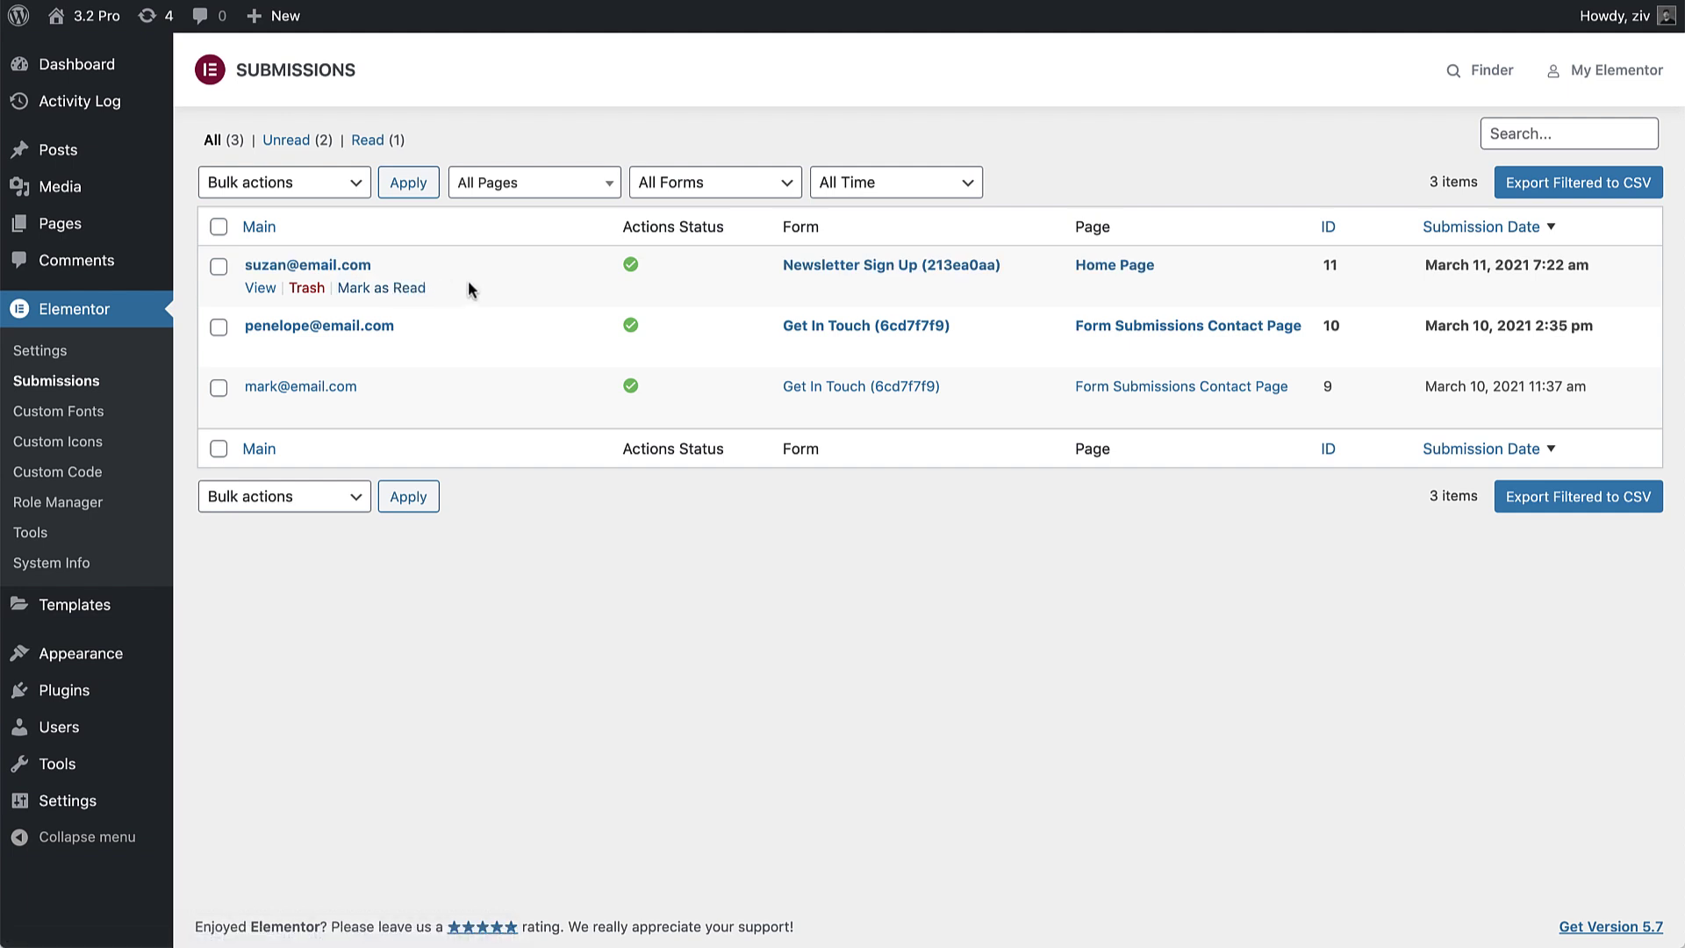
{"action": "left_click", "coordinate": [306, 288]}
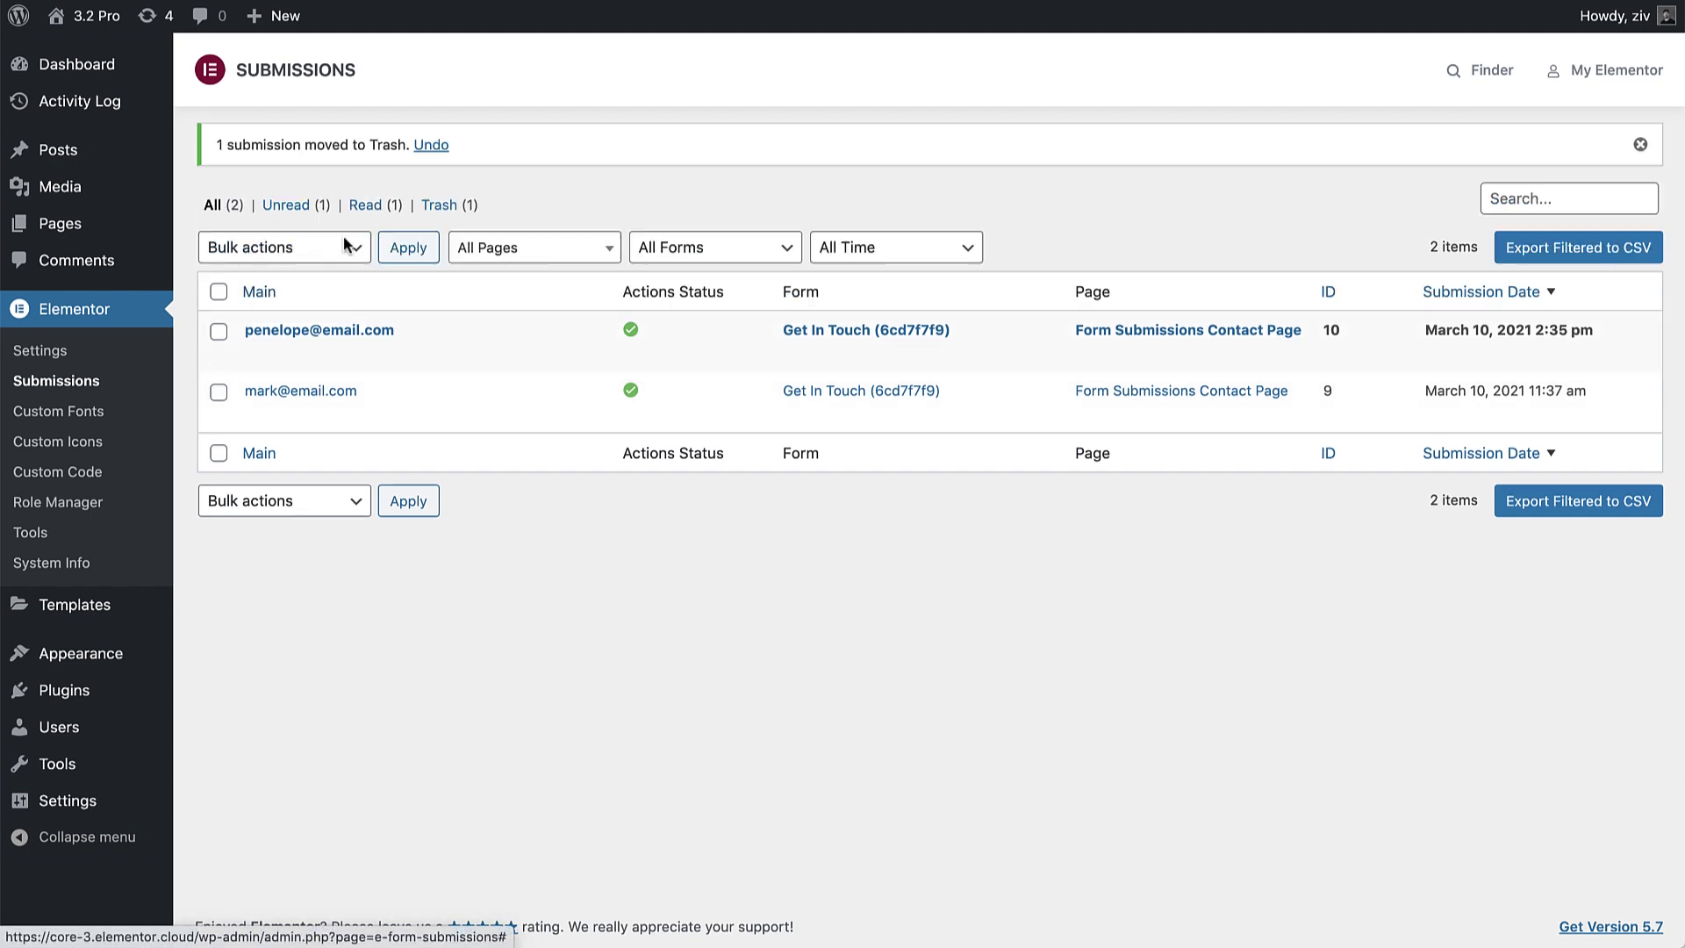
{"action": "left_click", "coordinate": [431, 145]}
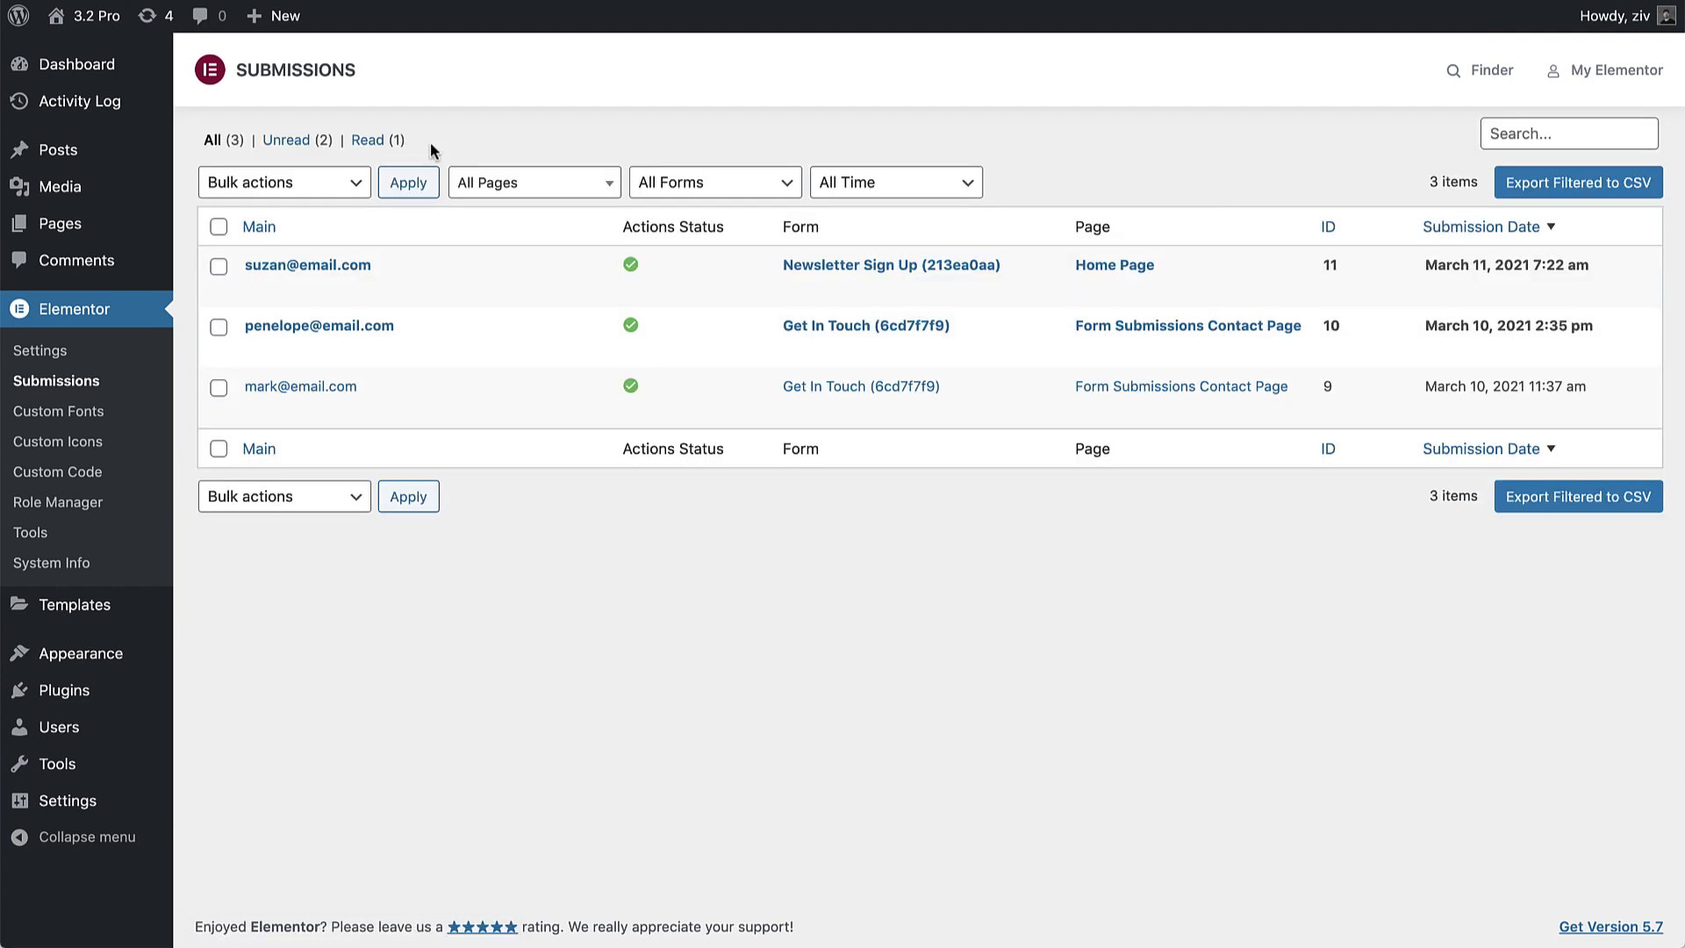
{"action": "left_click", "coordinate": [319, 183]}
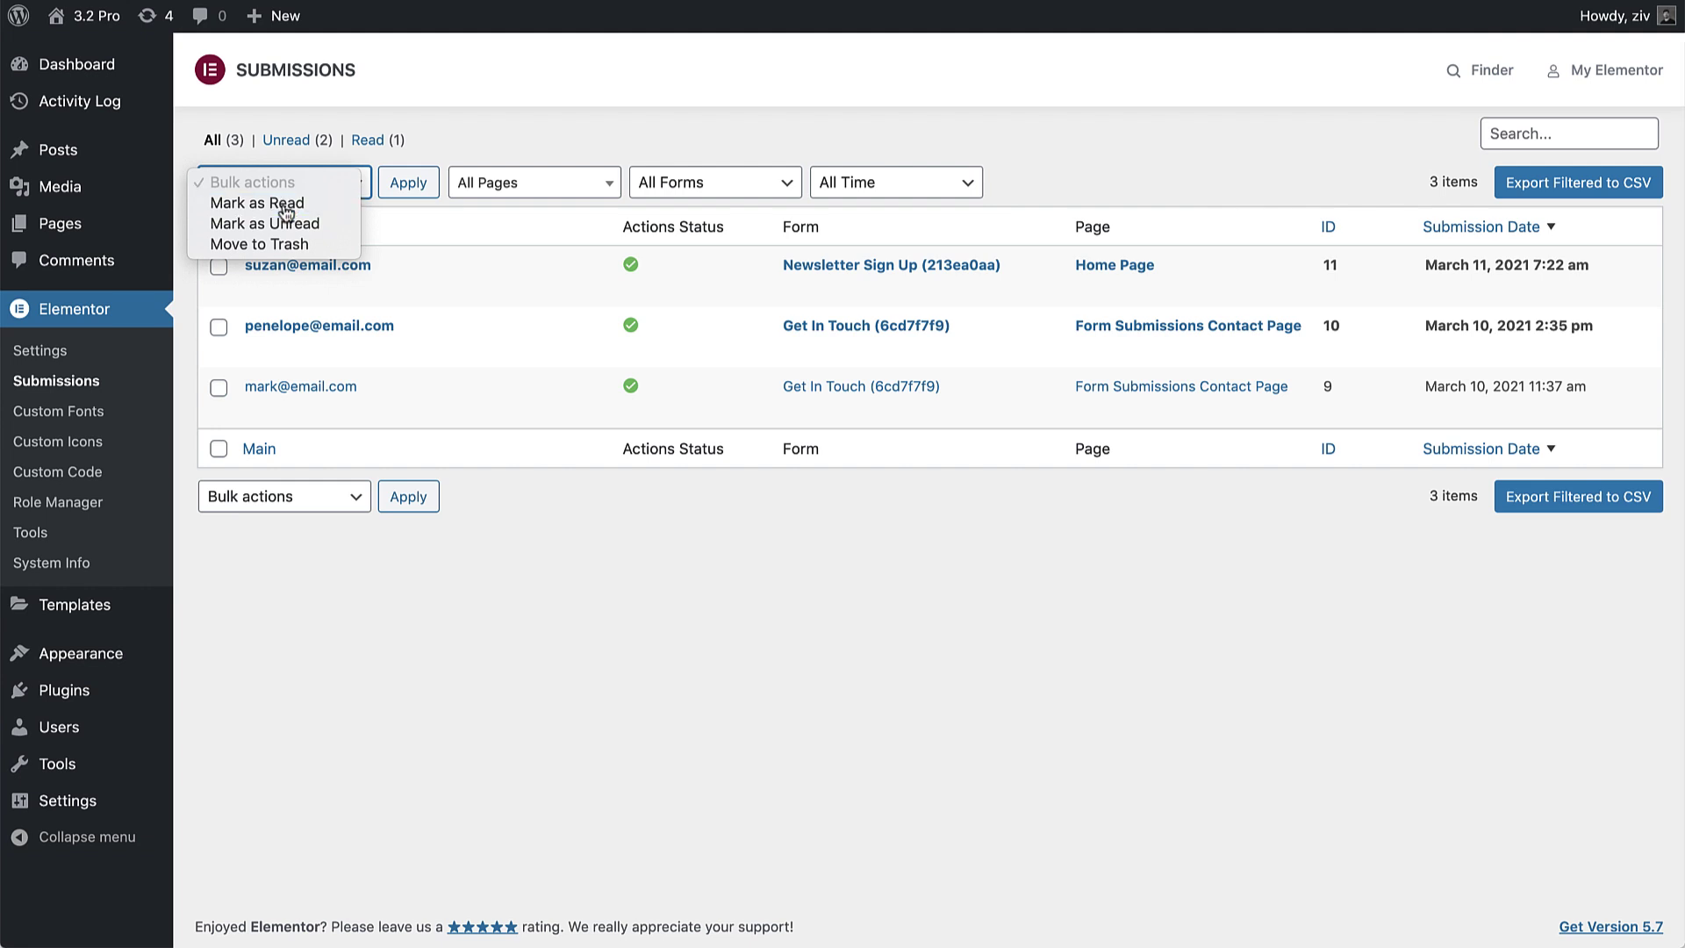
{"action": "left_click", "coordinate": [286, 208]}
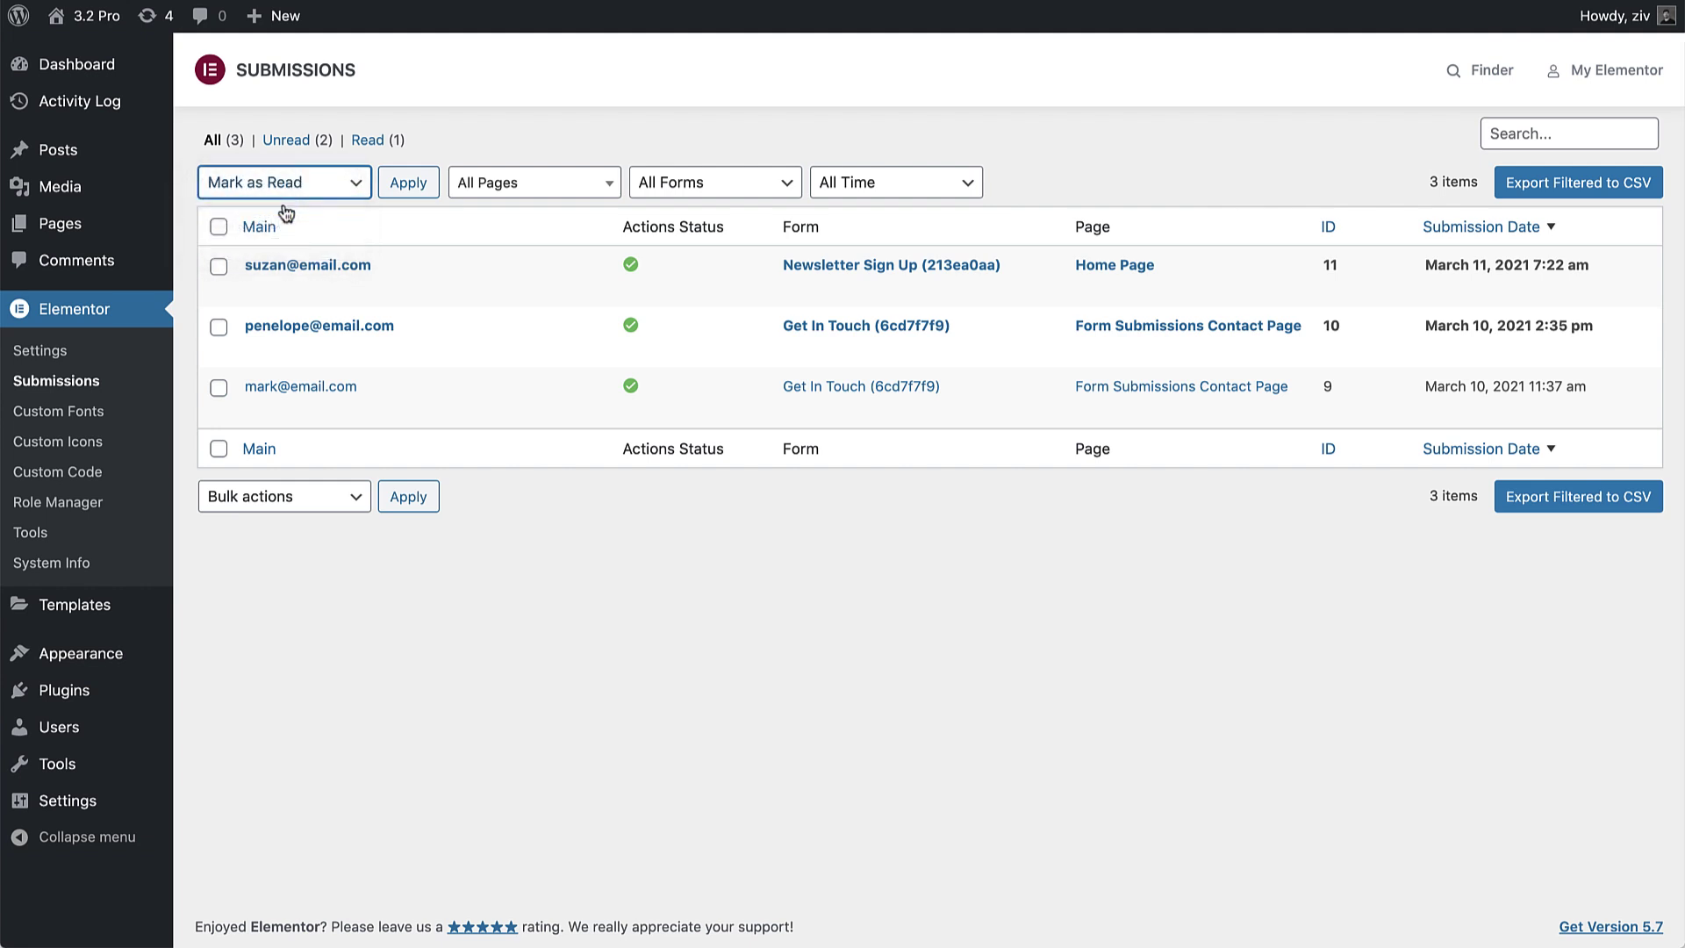
{"action": "left_click", "coordinate": [218, 228]}
{"action": "left_click", "coordinate": [412, 187]}
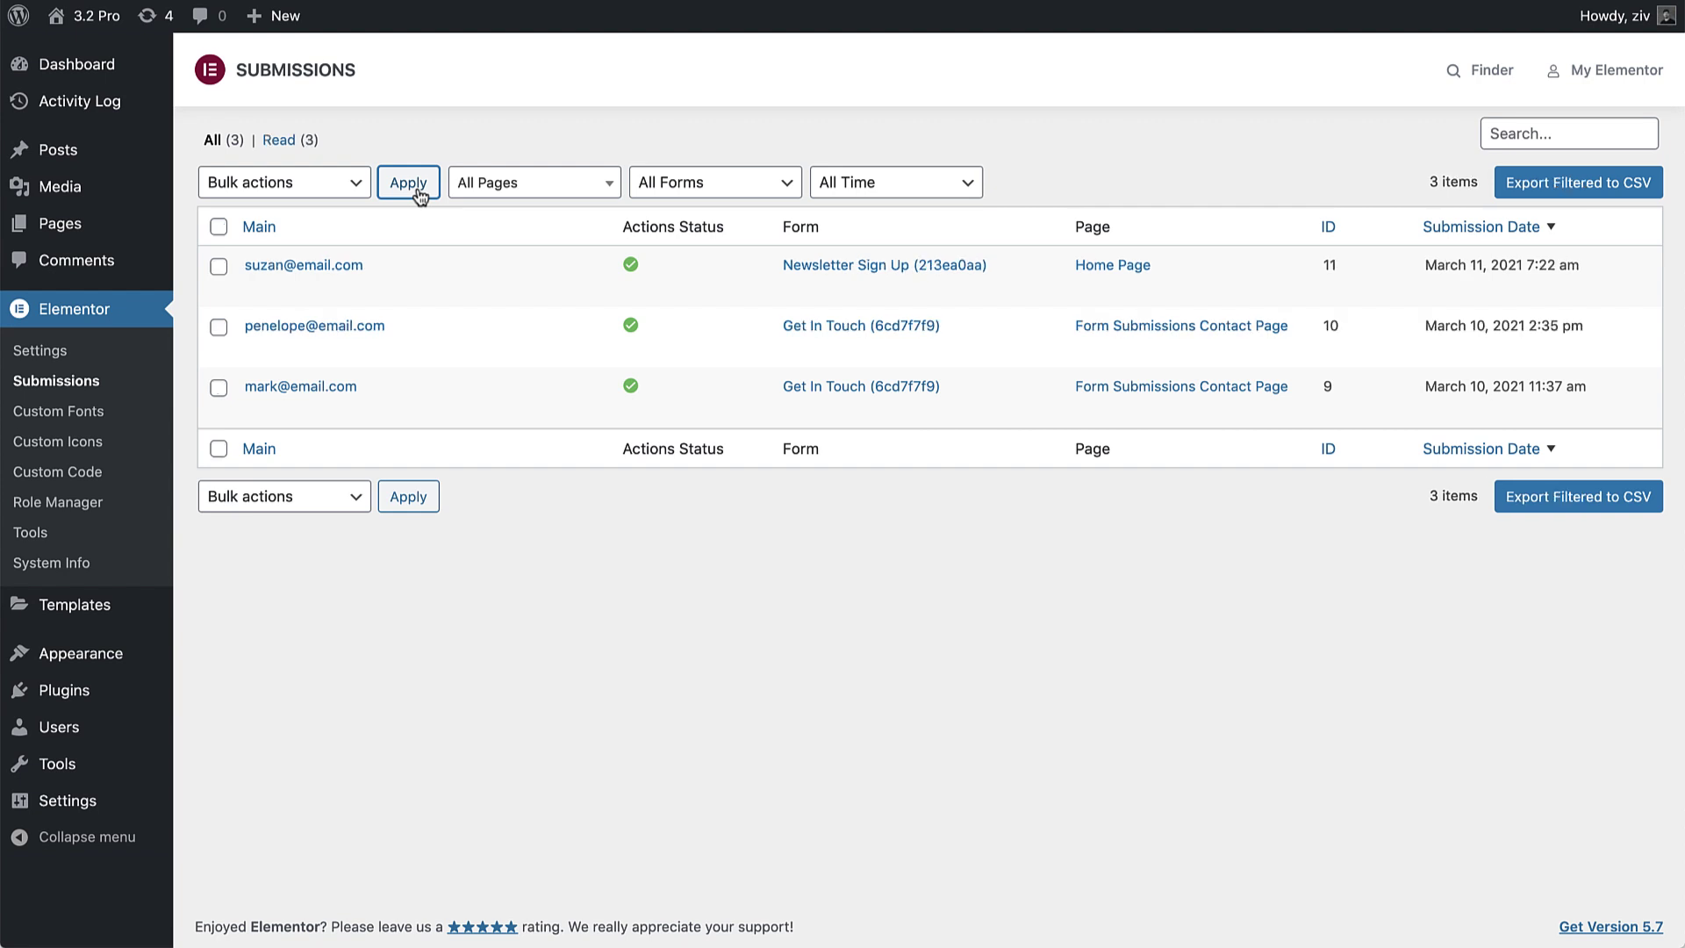
{"action": "left_click", "coordinate": [218, 266]}
{"action": "left_click", "coordinate": [219, 329]}
{"action": "left_click", "coordinate": [301, 185]}
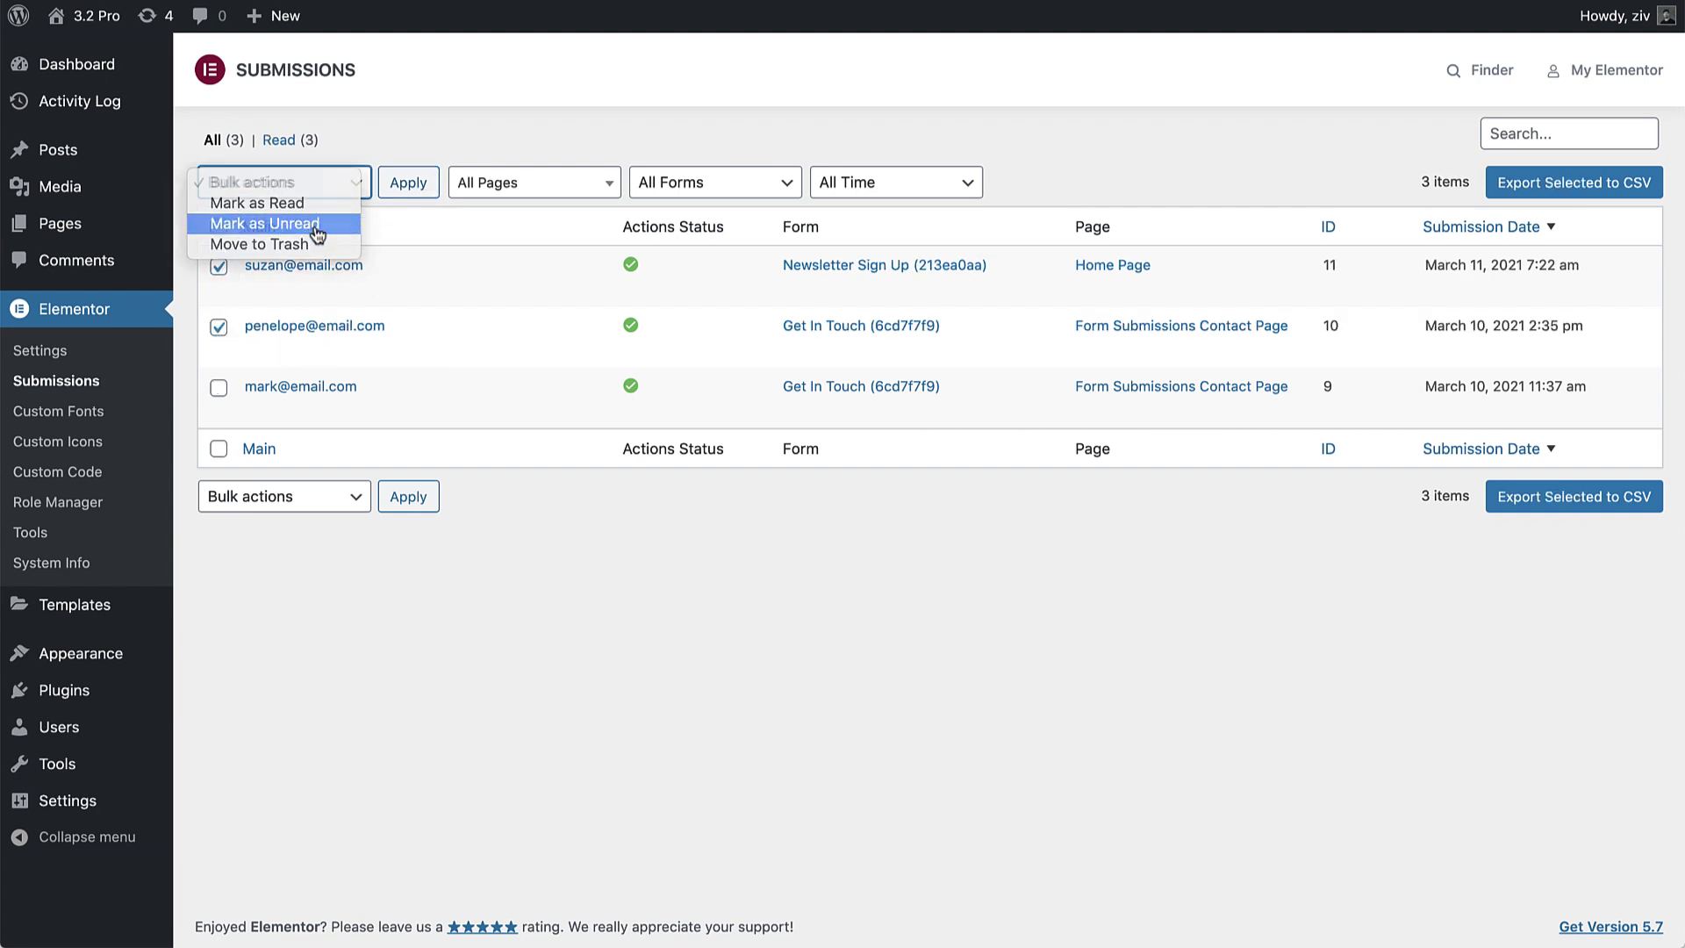
{"action": "left_click", "coordinate": [316, 227]}
{"action": "left_click", "coordinate": [412, 187]}
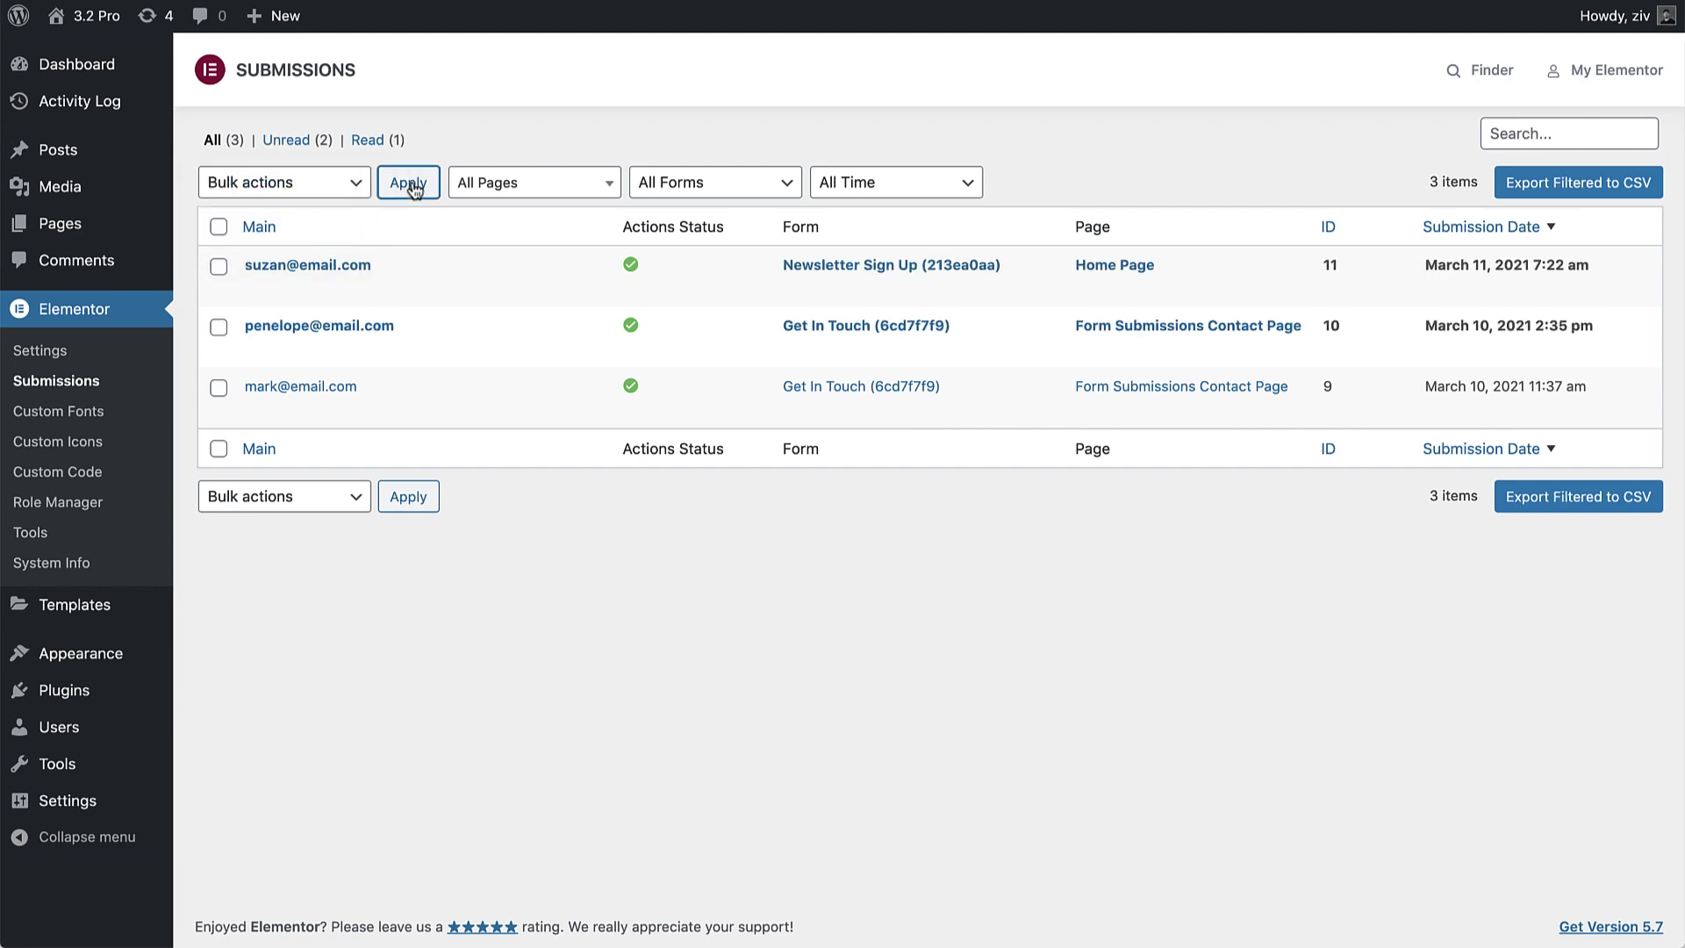
Step: Filter submissions to the Get In Touch form and export them to CSV
{"action": "left_click", "coordinate": [680, 184]}
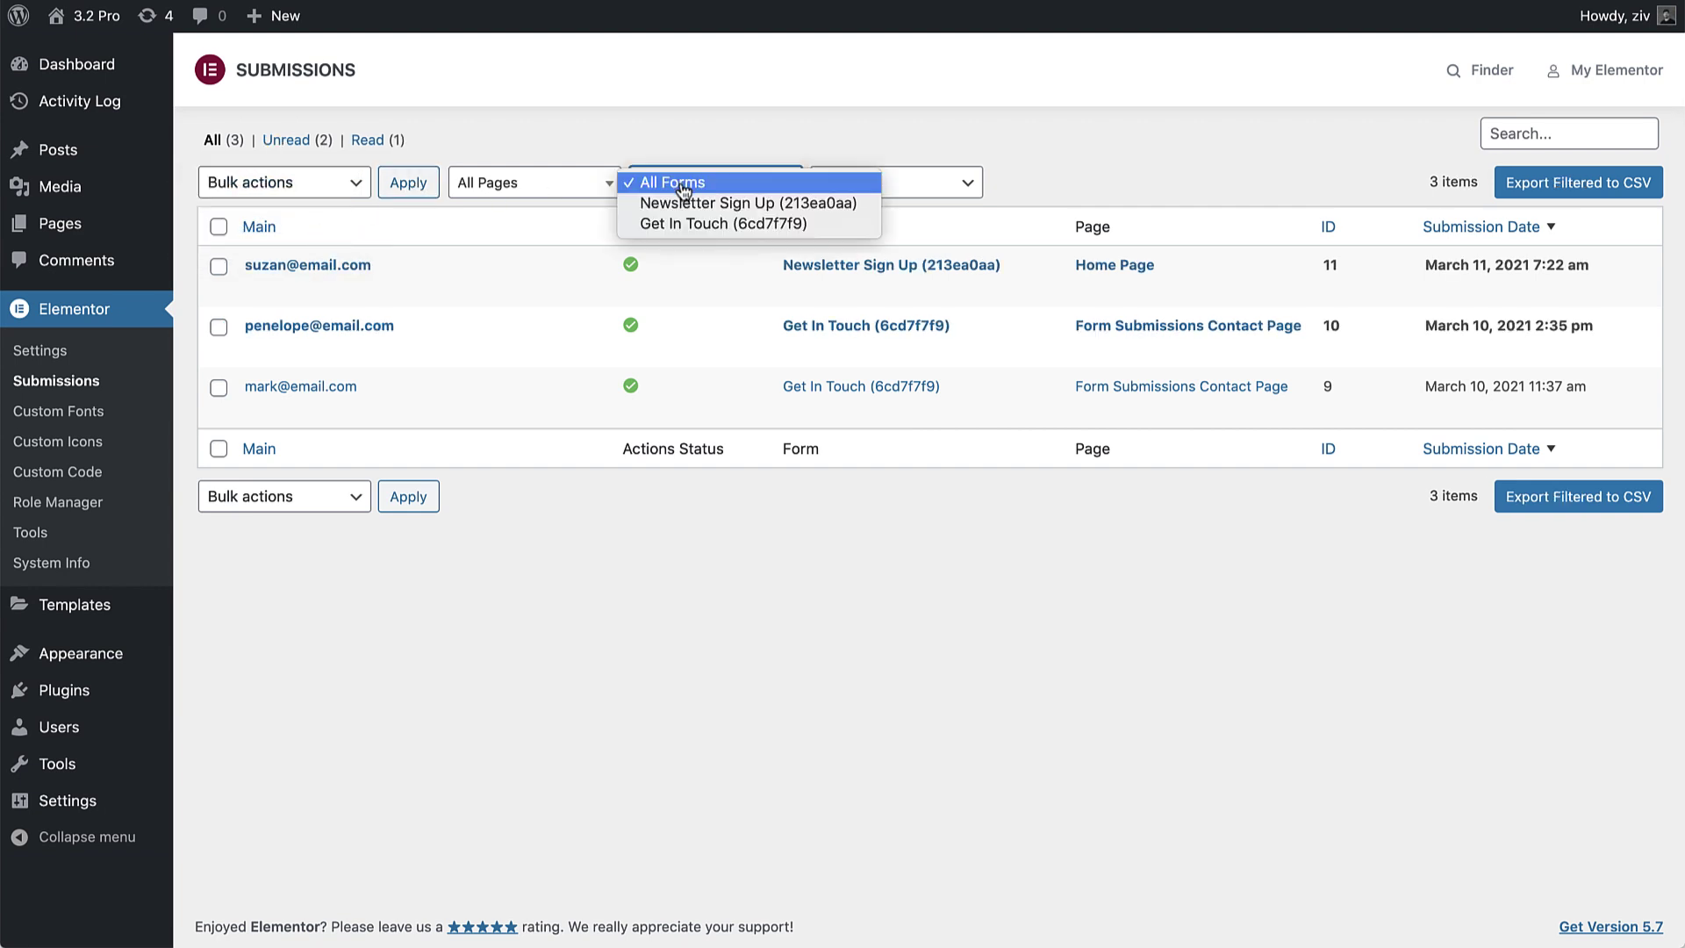
{"action": "left_click", "coordinate": [694, 227]}
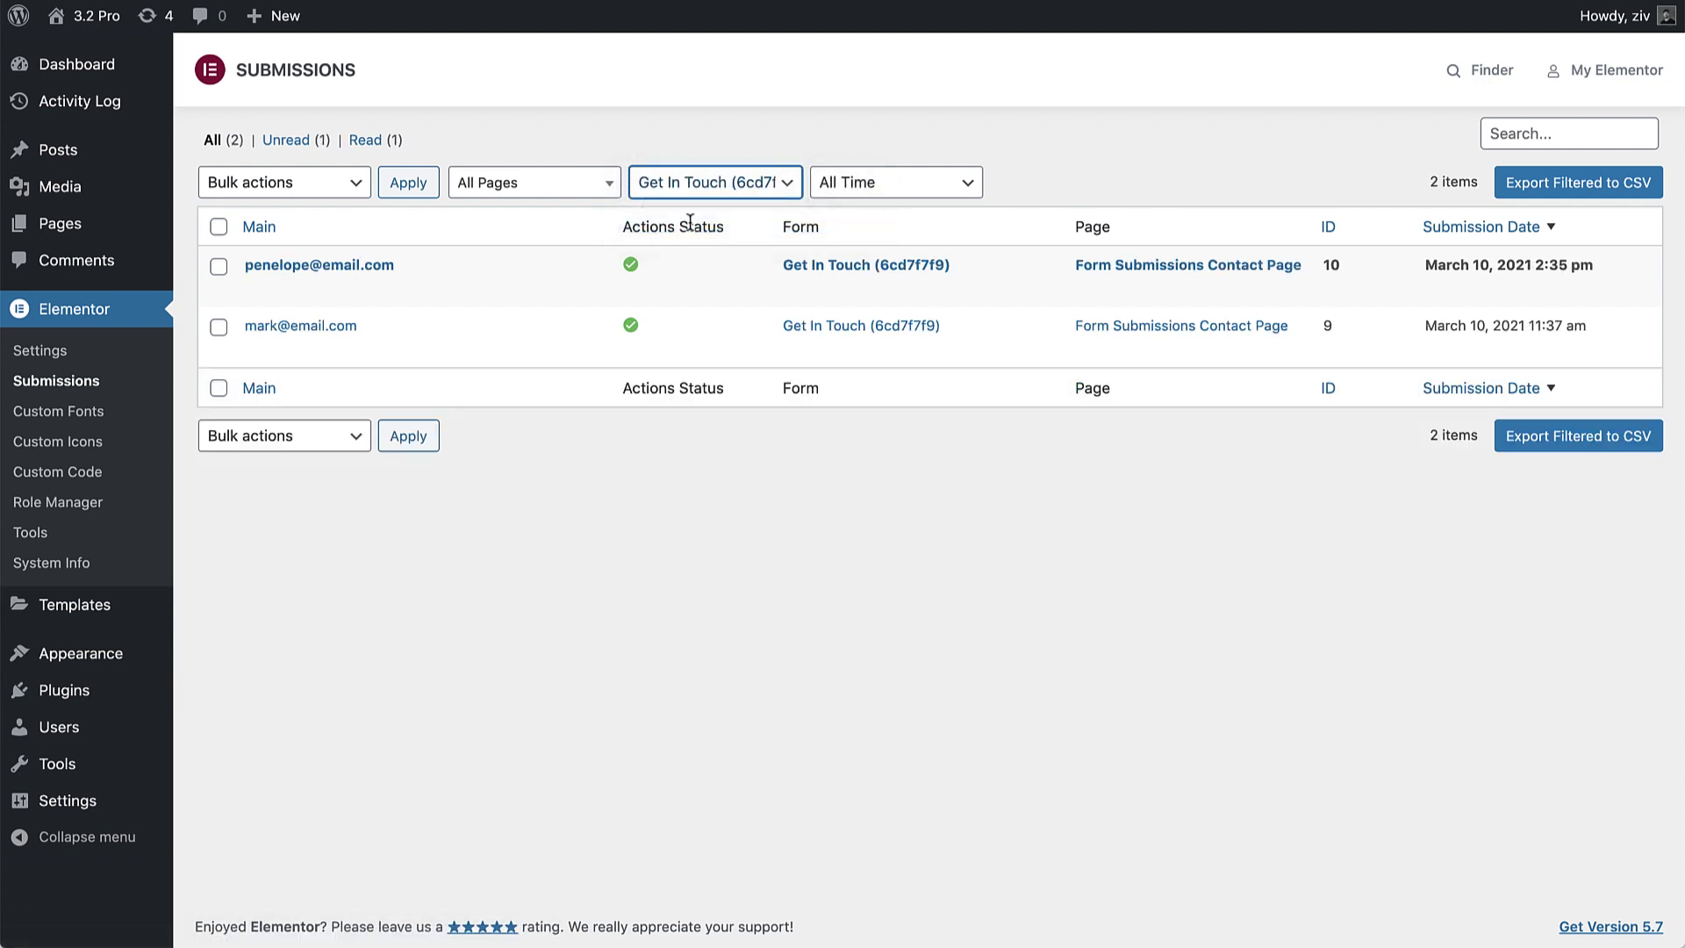
{"action": "left_click", "coordinate": [1519, 184]}
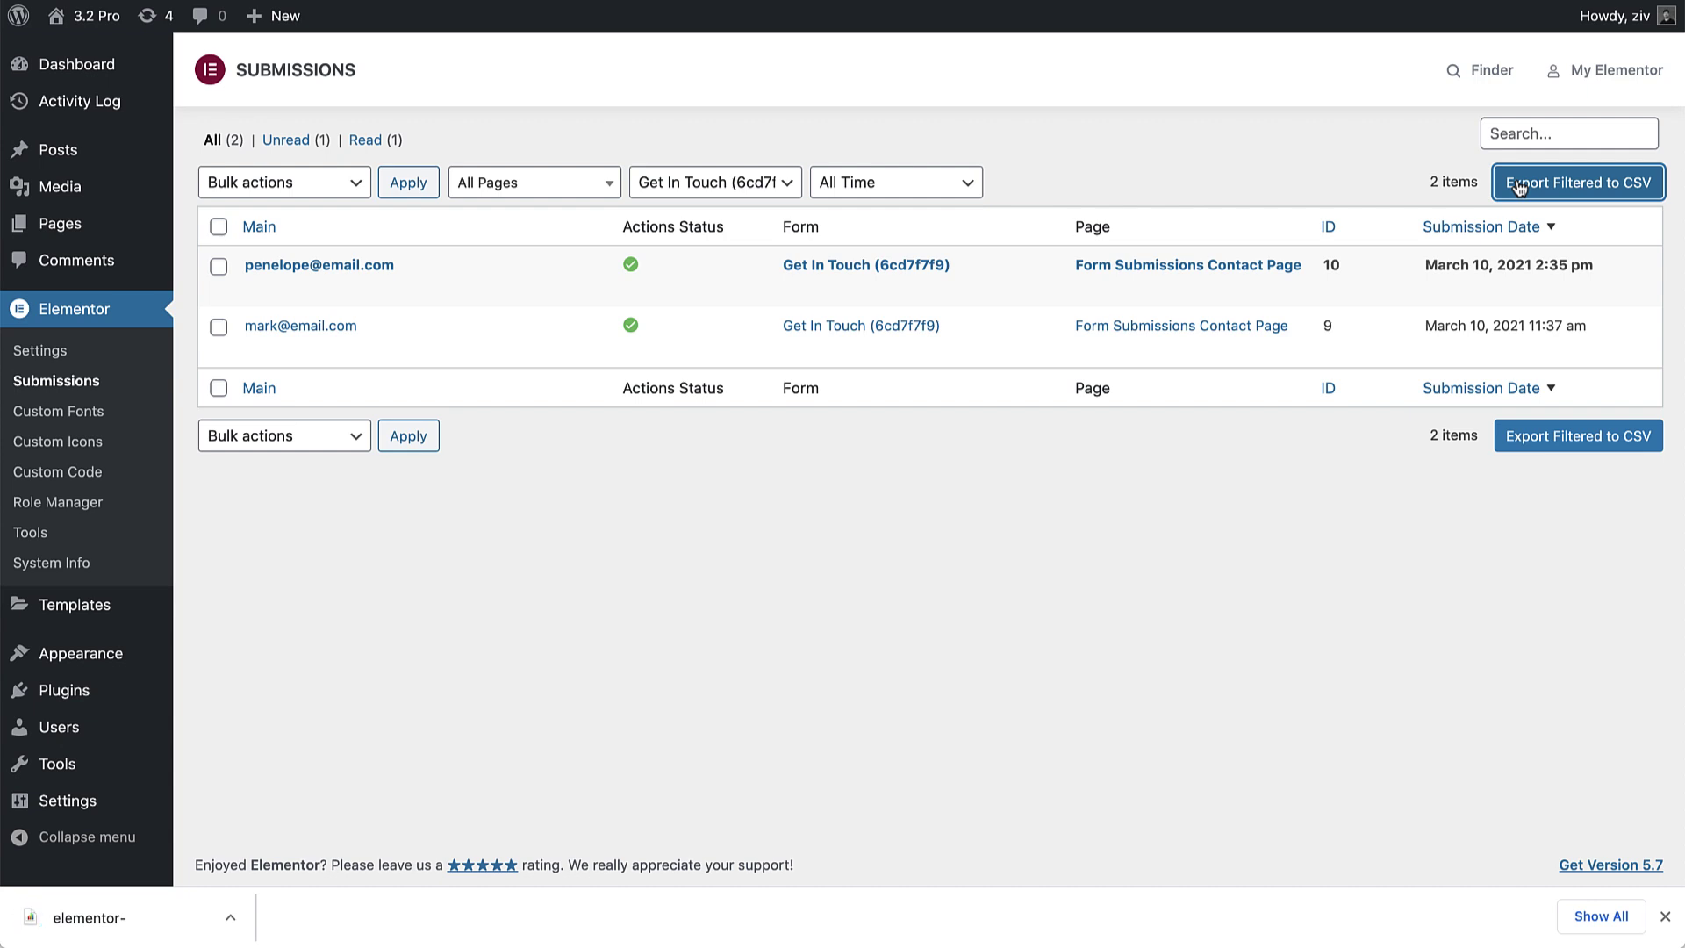
Step: Search submissions by a partial email address, then clear the search
{"action": "left_click", "coordinate": [1529, 136]}
{"action": "type", "text": "mark@"}
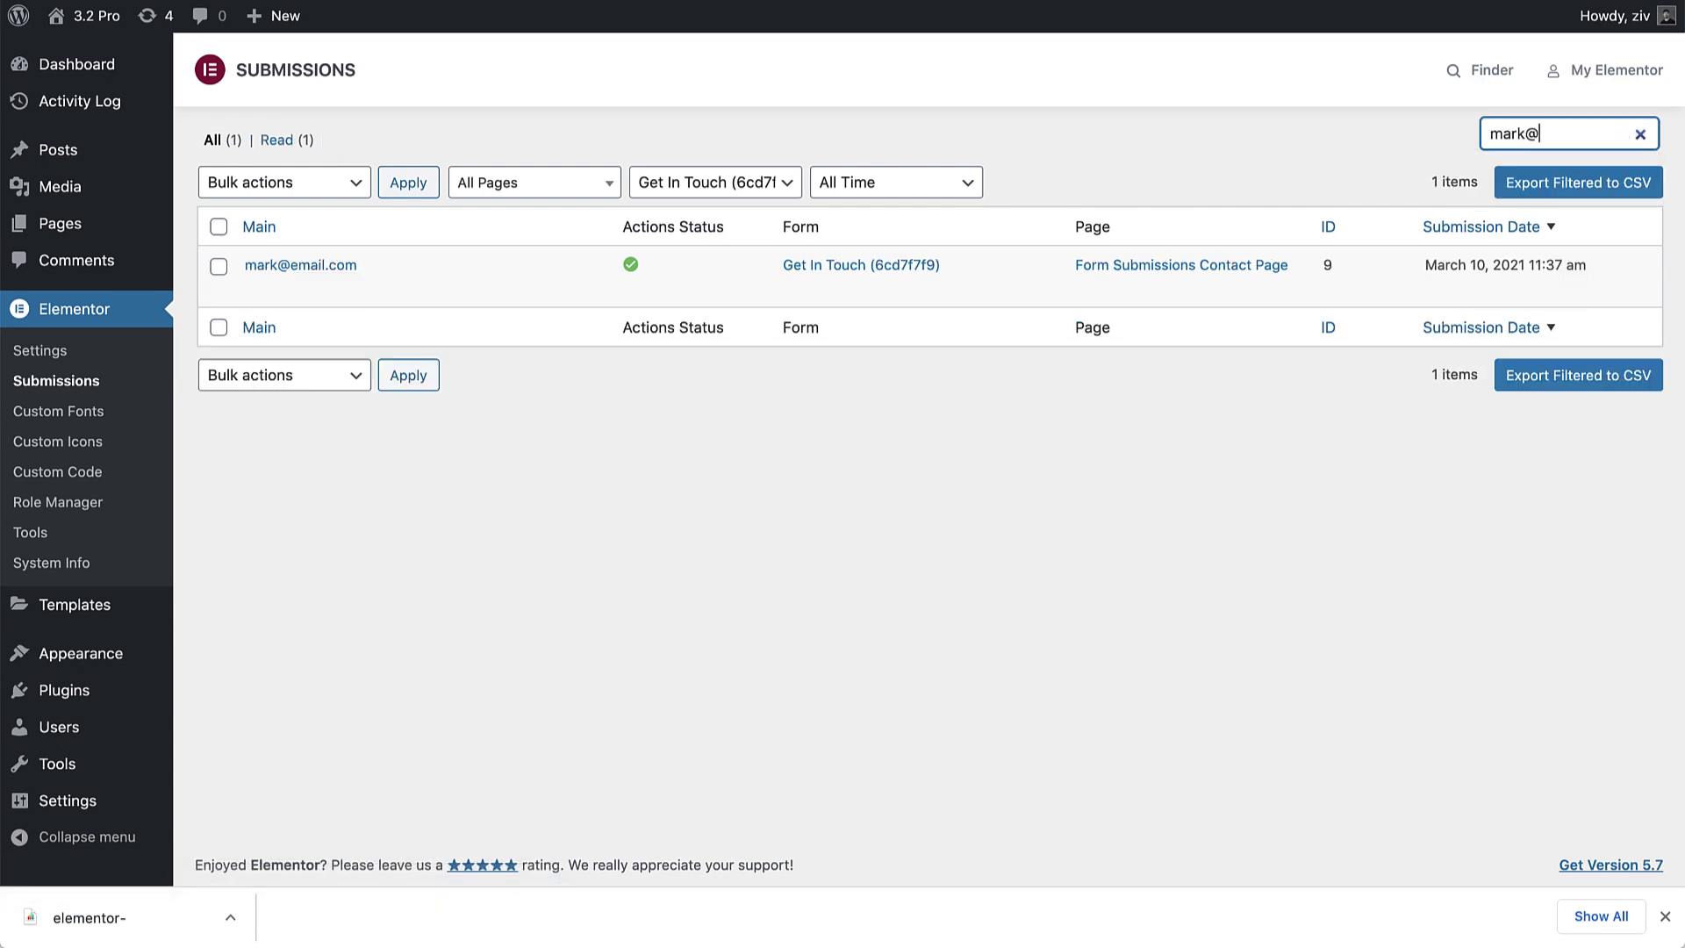
{"action": "left_click", "coordinate": [1640, 133]}
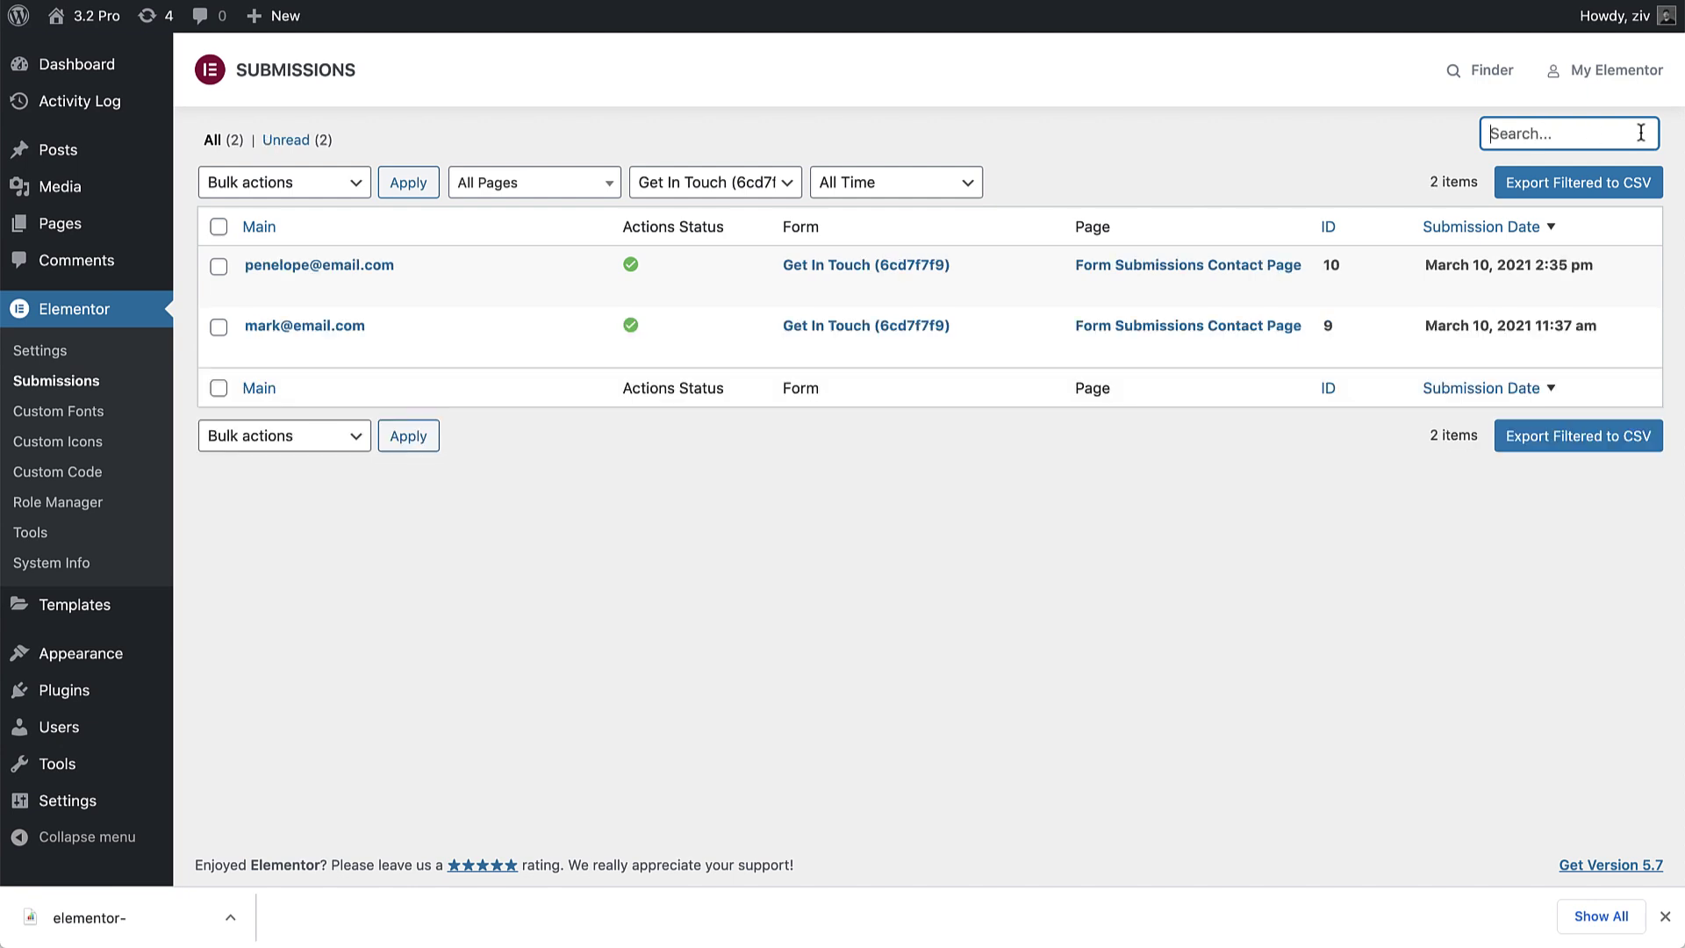
Step: Edit submission #10 to fill in the empty Last Name field and update it
{"action": "left_click", "coordinate": [366, 264]}
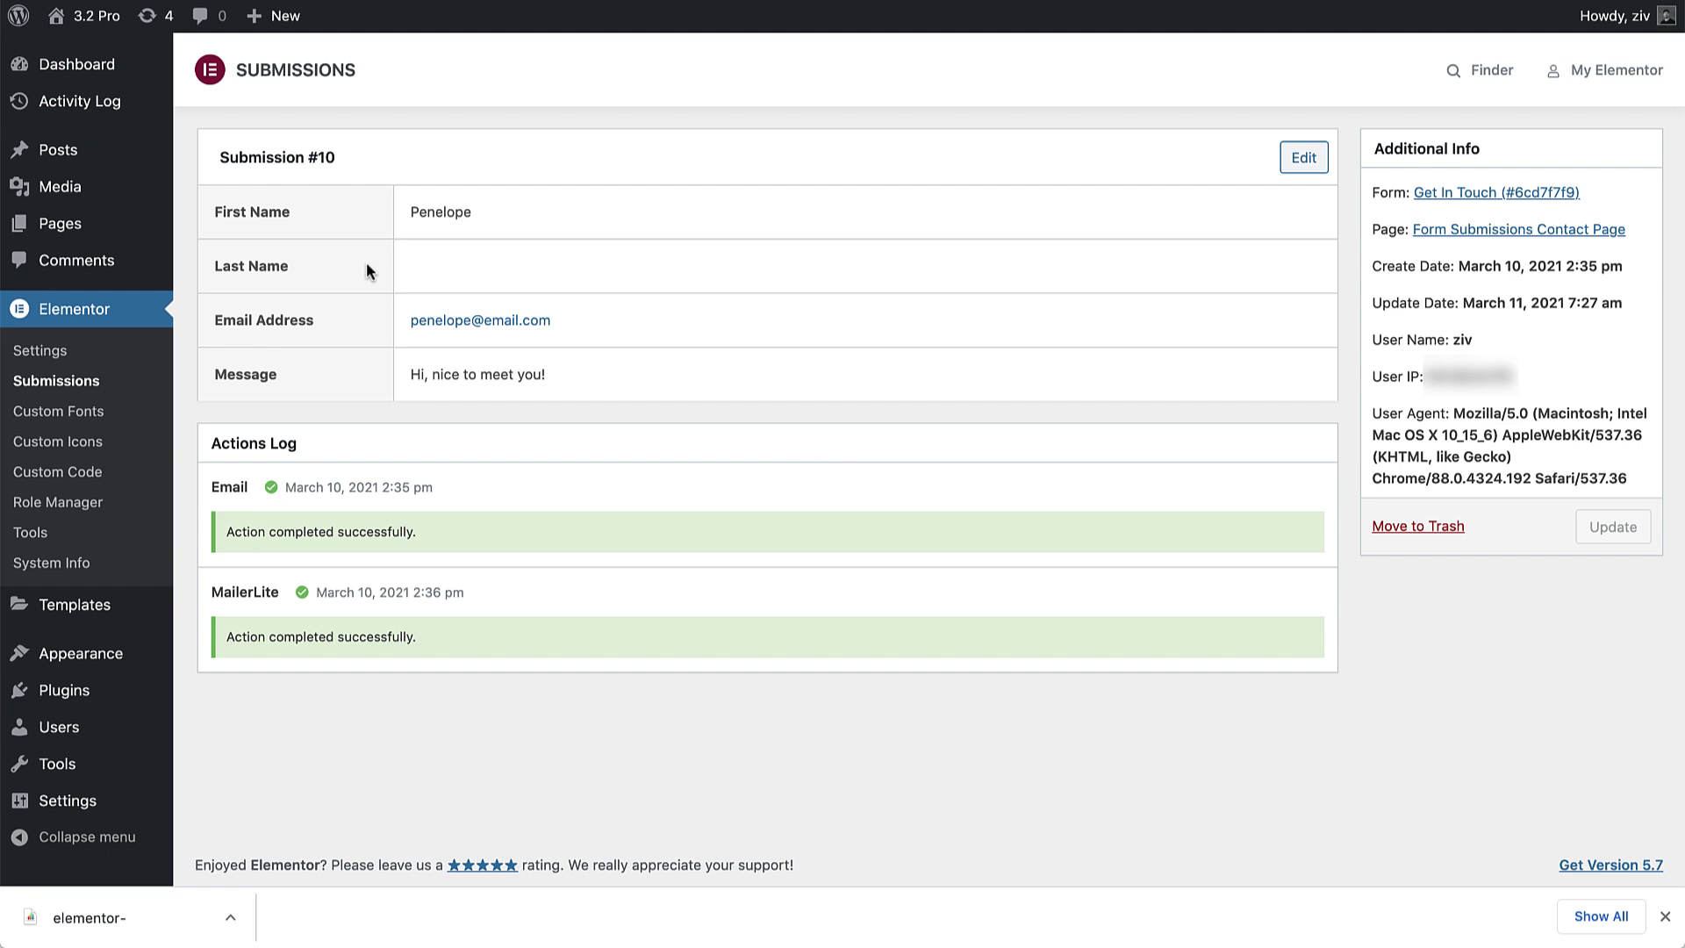
{"action": "left_click", "coordinate": [1319, 164]}
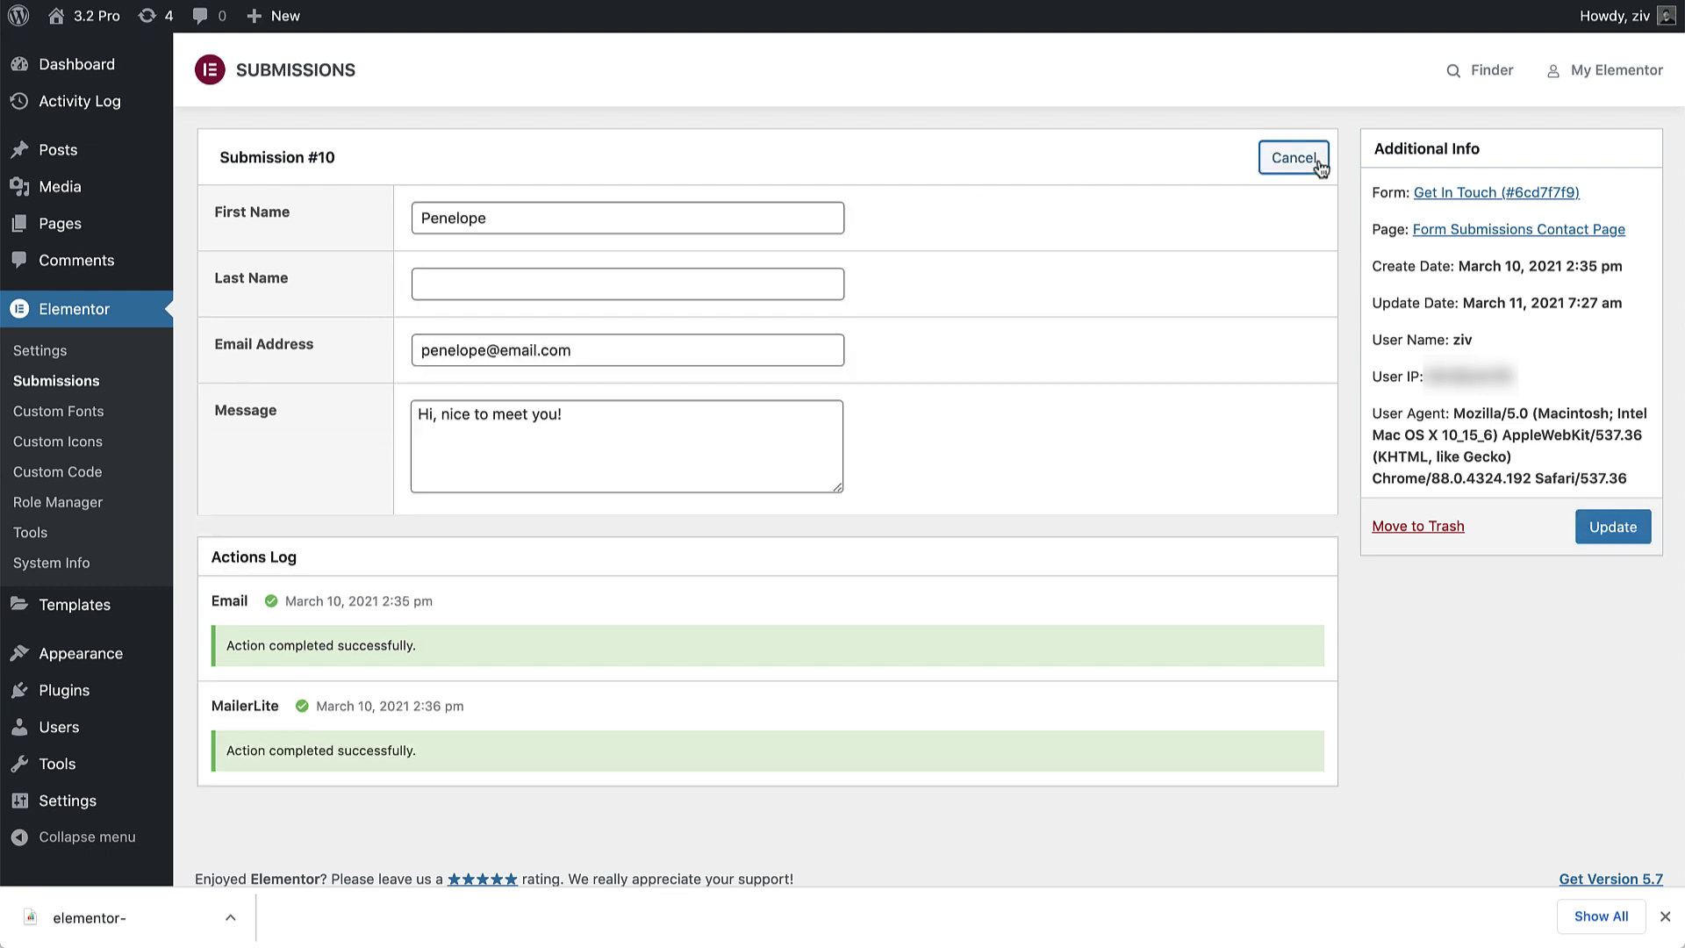
{"action": "left_click", "coordinate": [643, 279]}
{"action": "type", "text": "Bridge"}
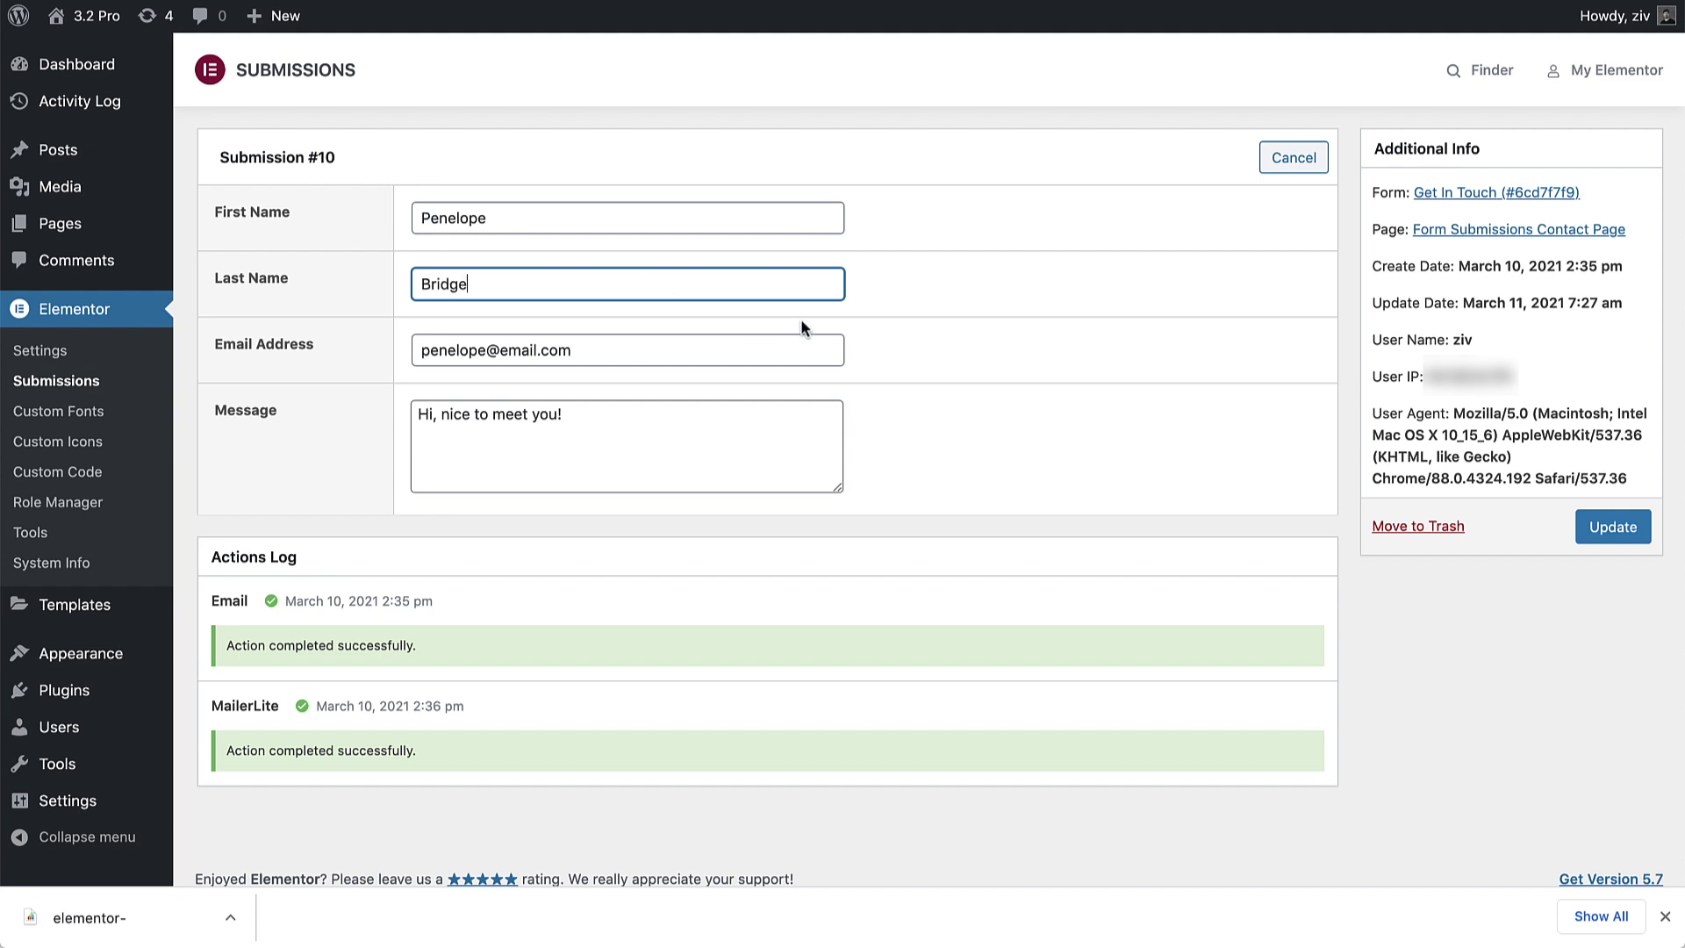
{"action": "left_click", "coordinate": [1612, 525]}
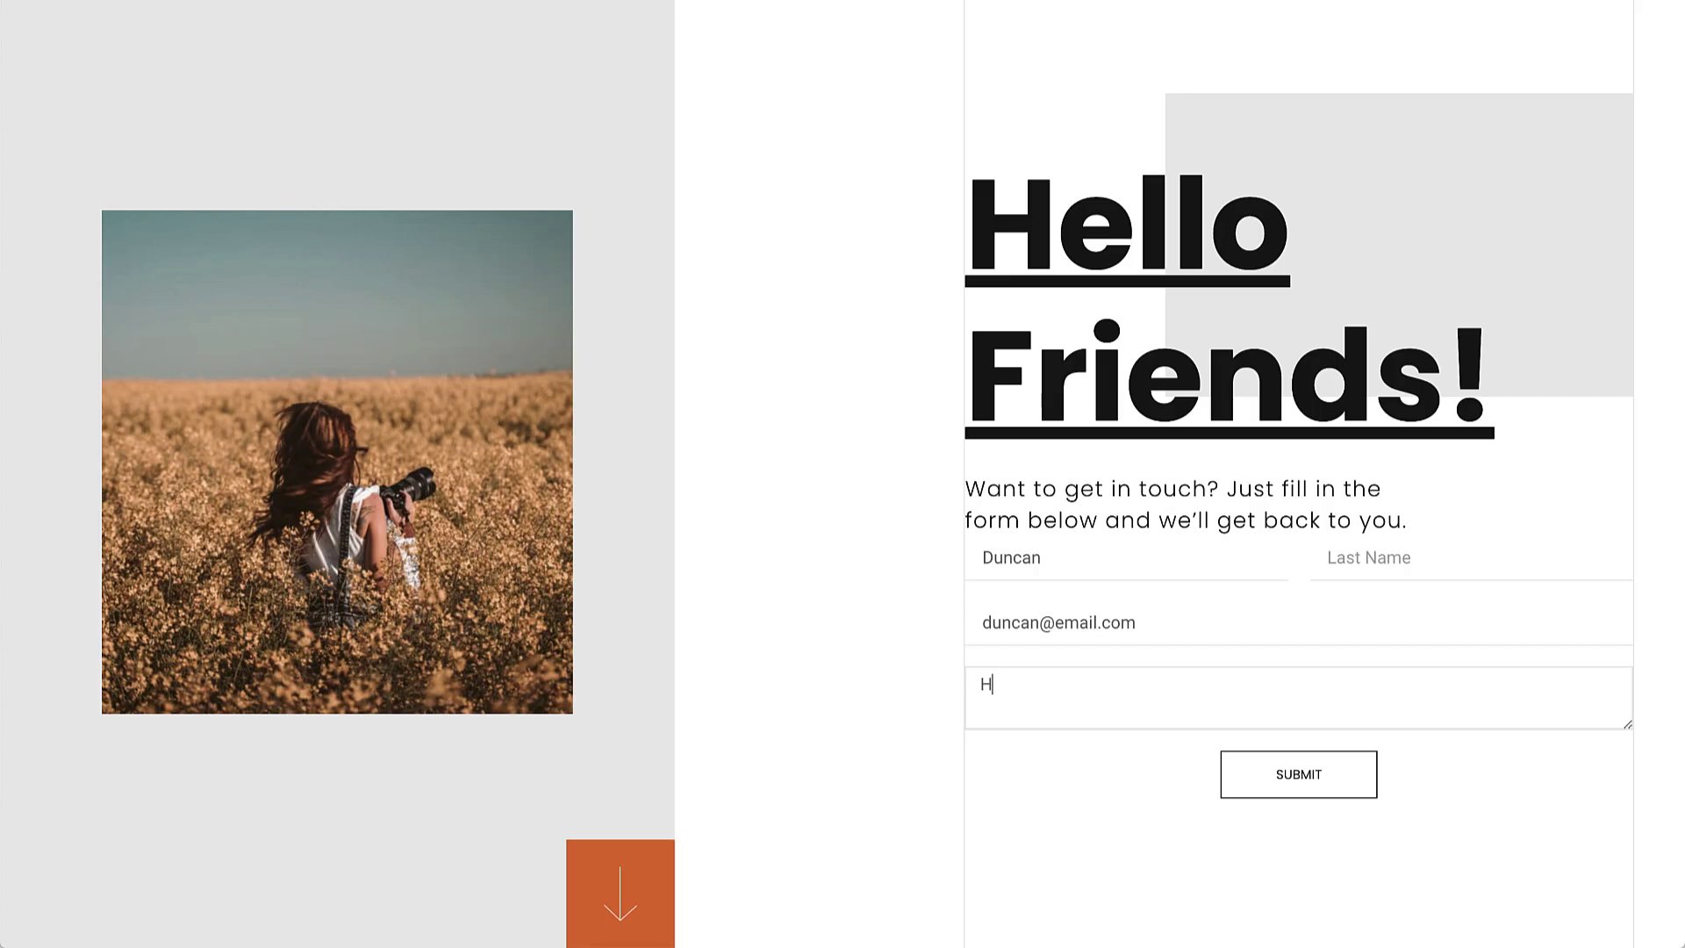
Step: Send a test message, then open submission #12 showing the MailerLite error
{"action": "type", "text": "i there!"}
{"action": "left_click", "coordinate": [1257, 785]}
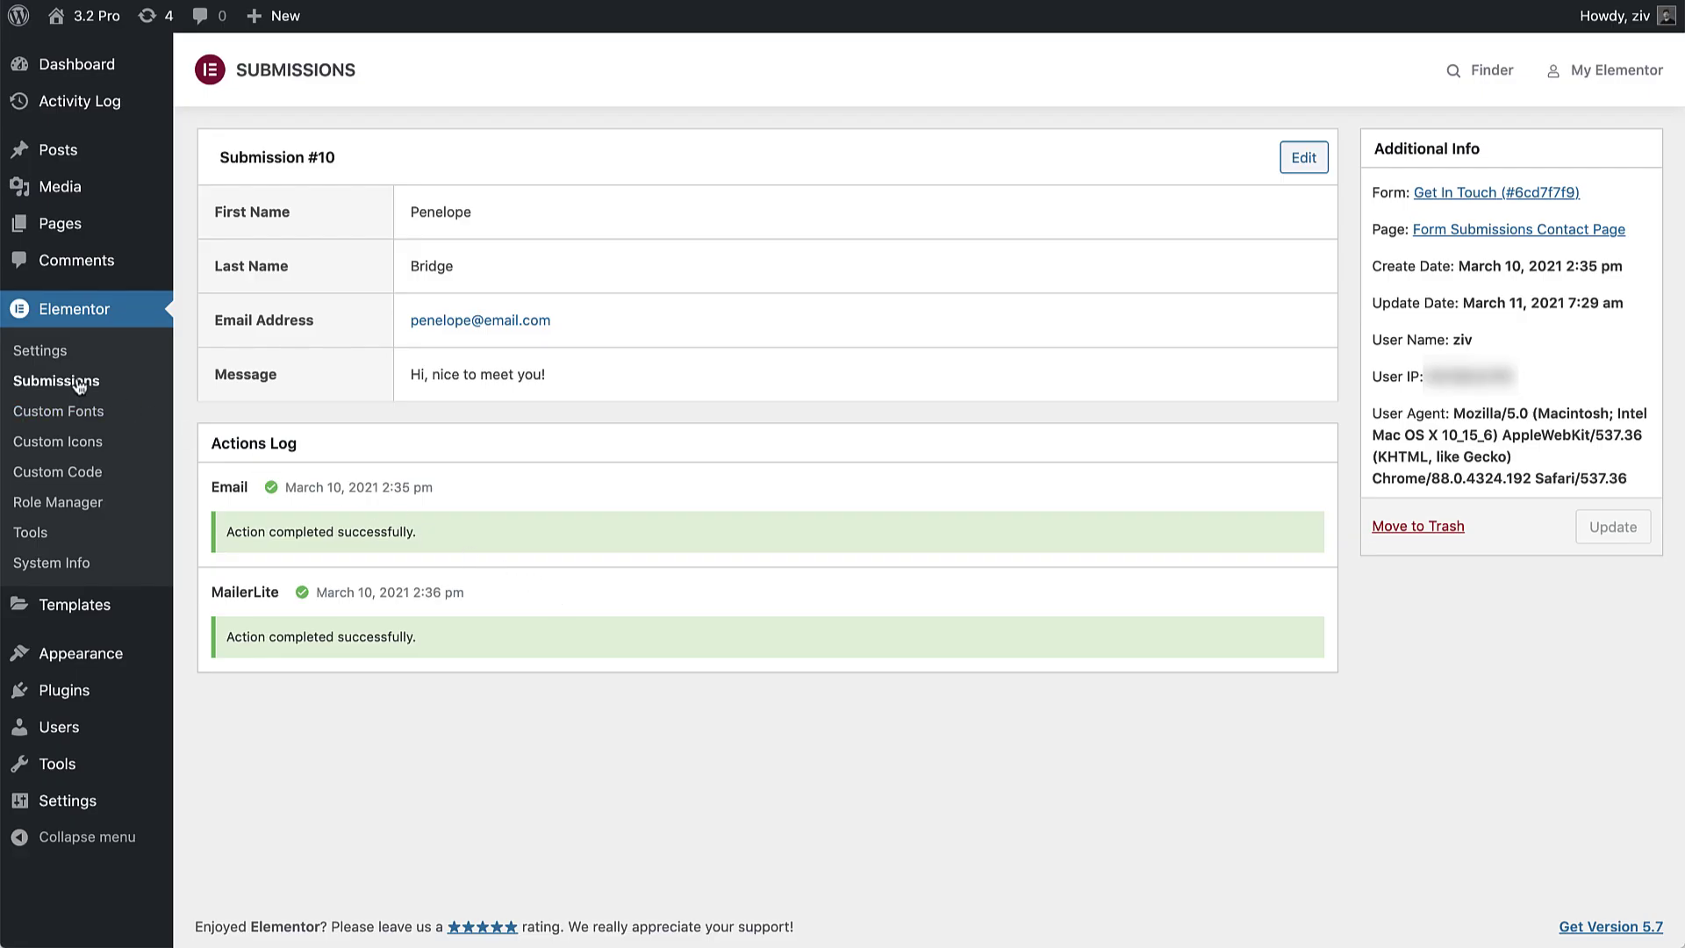
{"action": "left_click", "coordinate": [76, 383]}
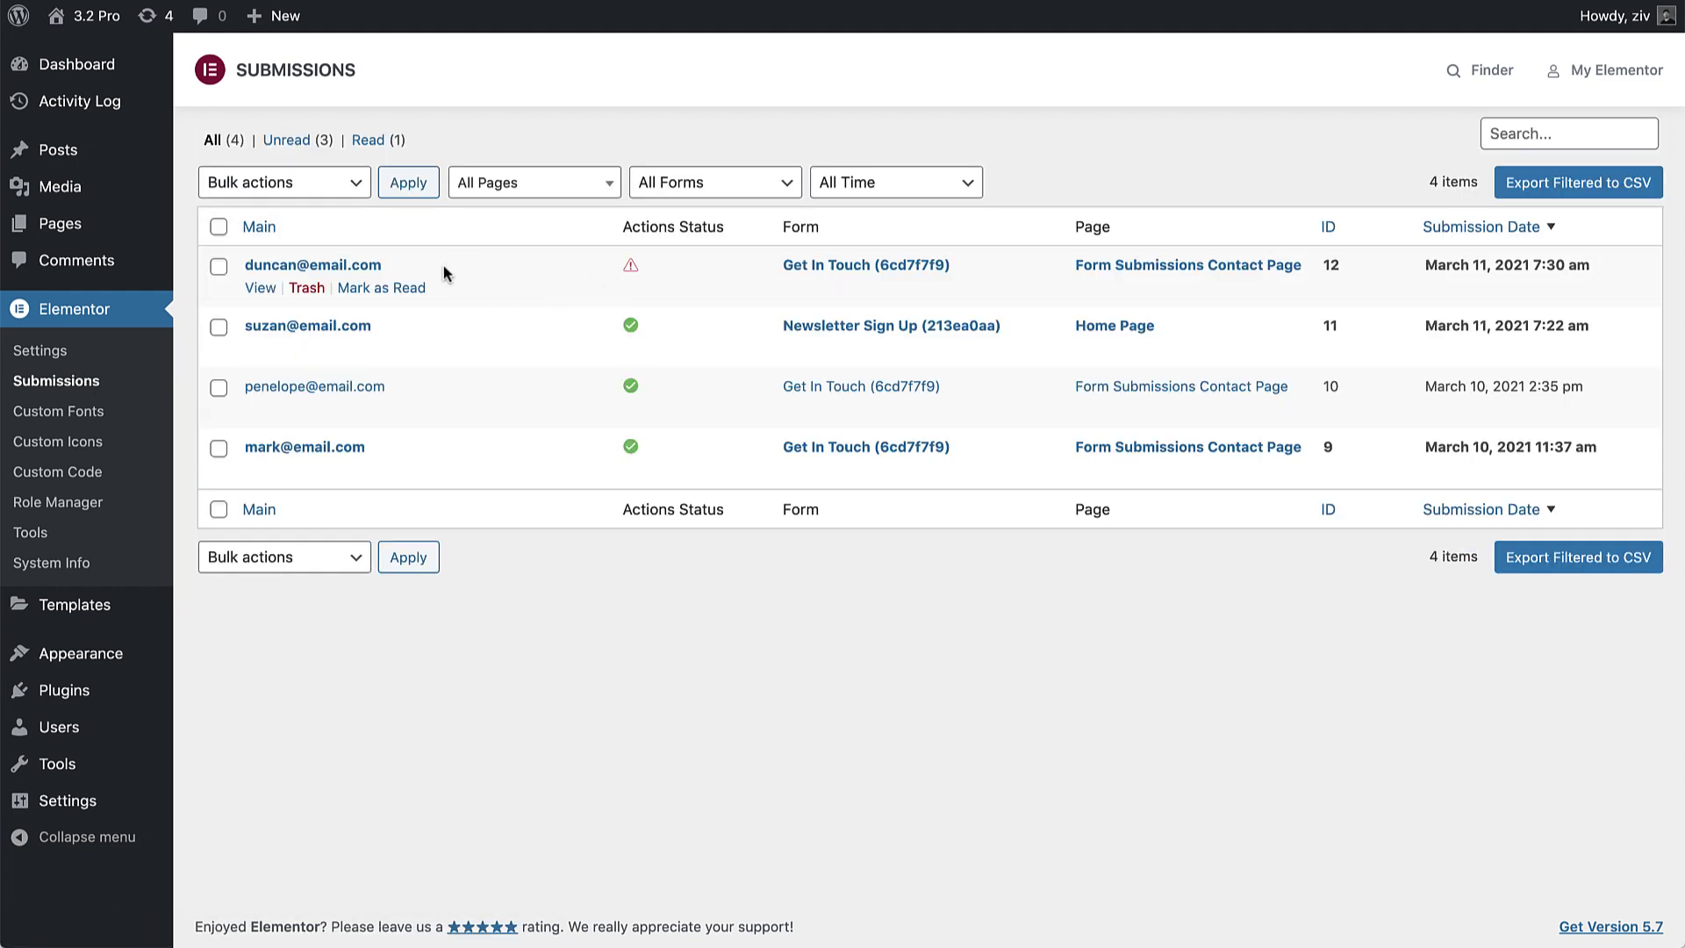
{"action": "left_click", "coordinate": [355, 265]}
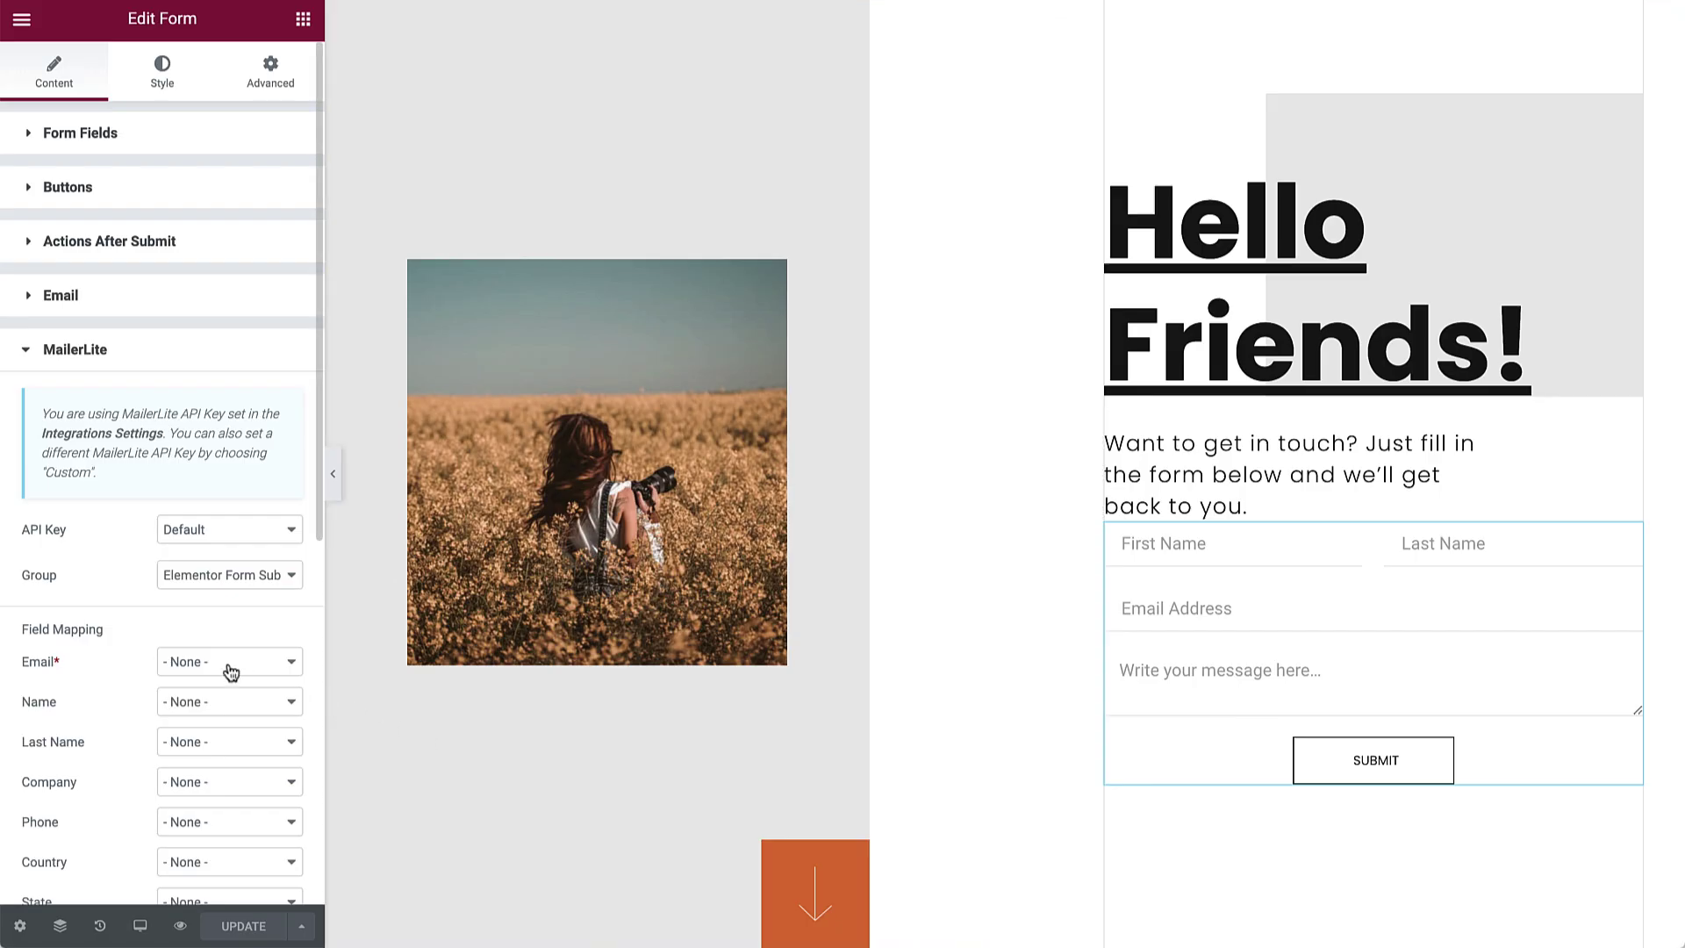
Step: Map MailerLite's Email to the Email Address field and update the form
{"action": "left_click", "coordinate": [228, 669]}
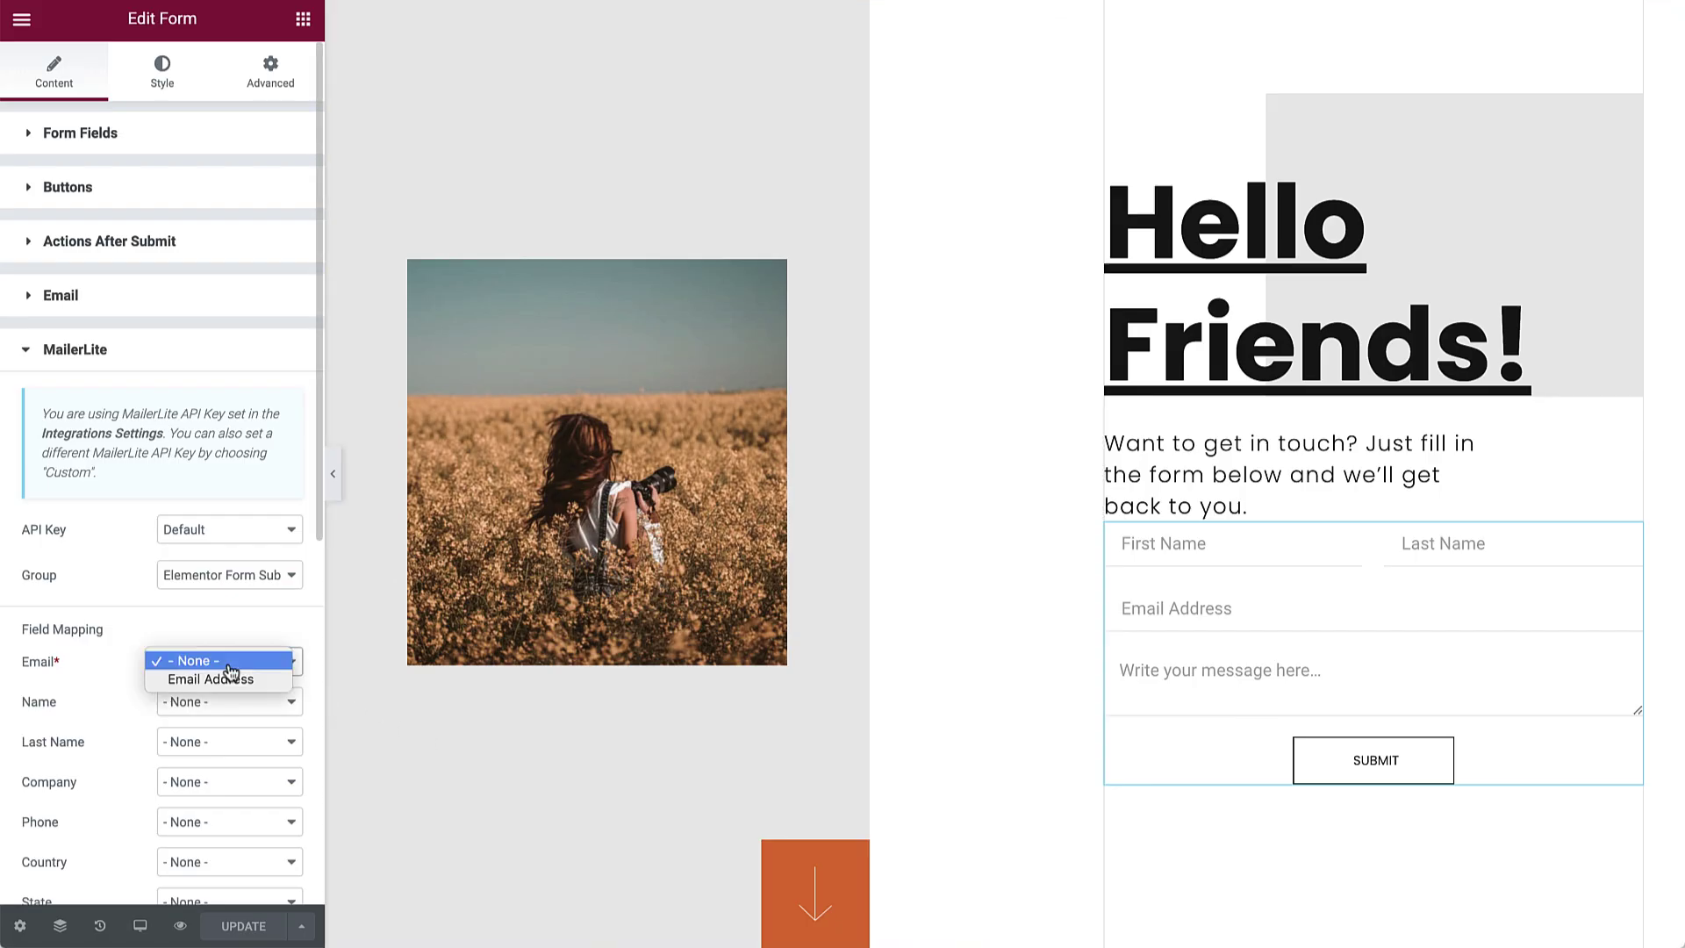
{"action": "left_click", "coordinate": [230, 680]}
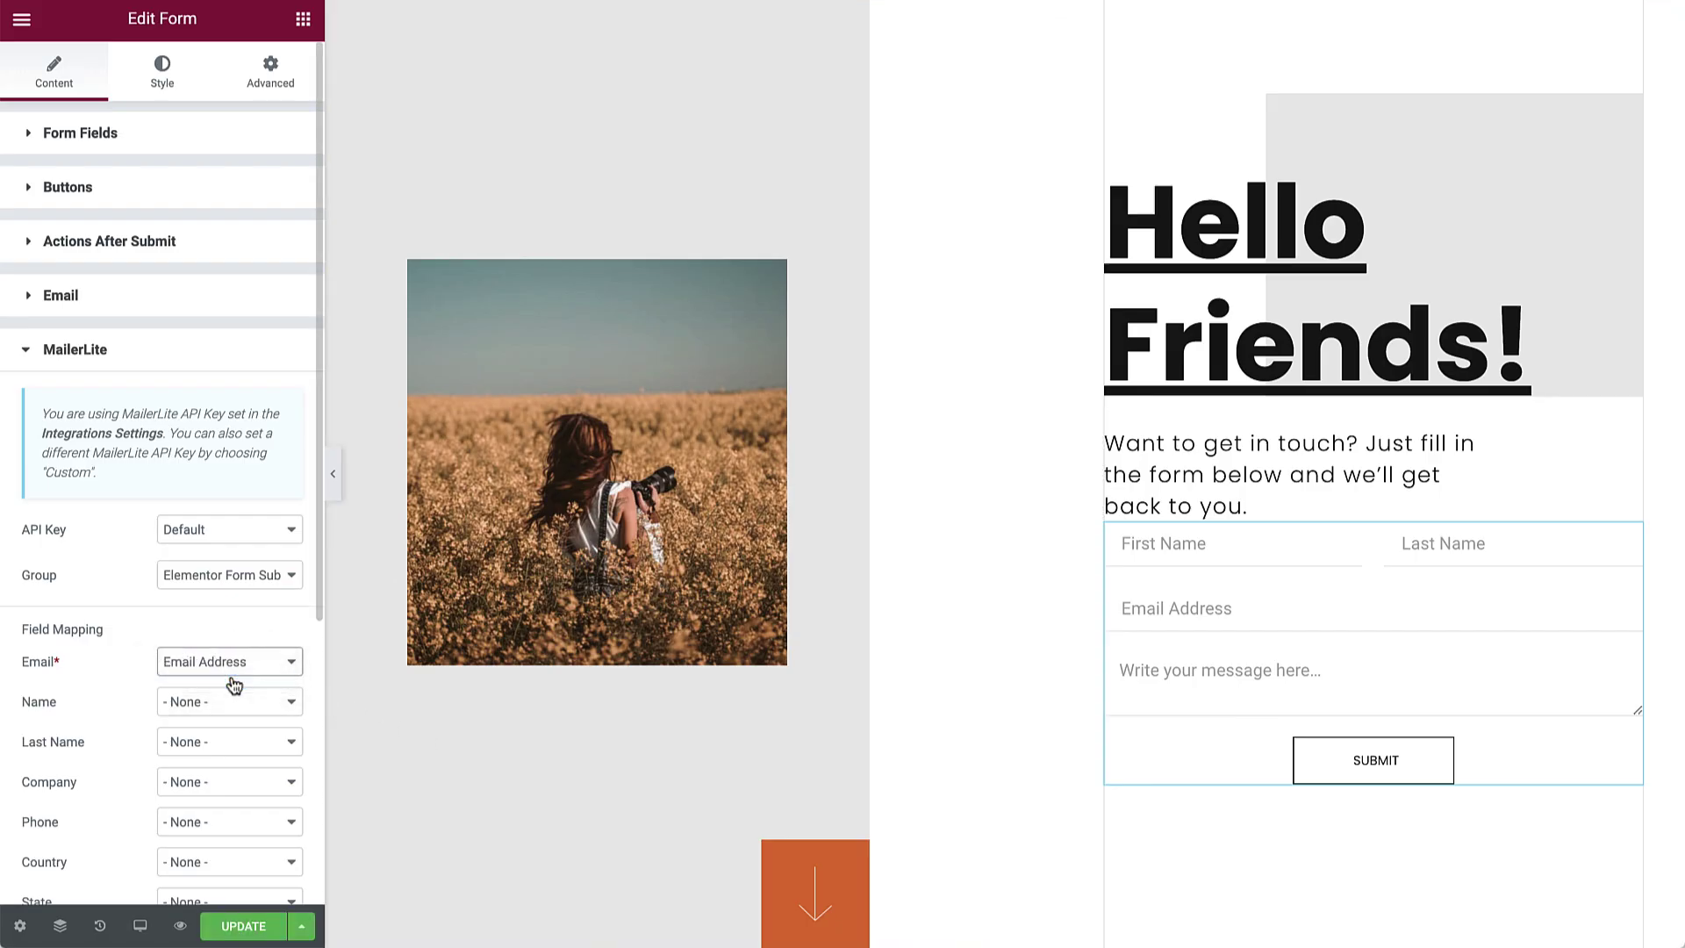
{"action": "left_click", "coordinate": [242, 928]}
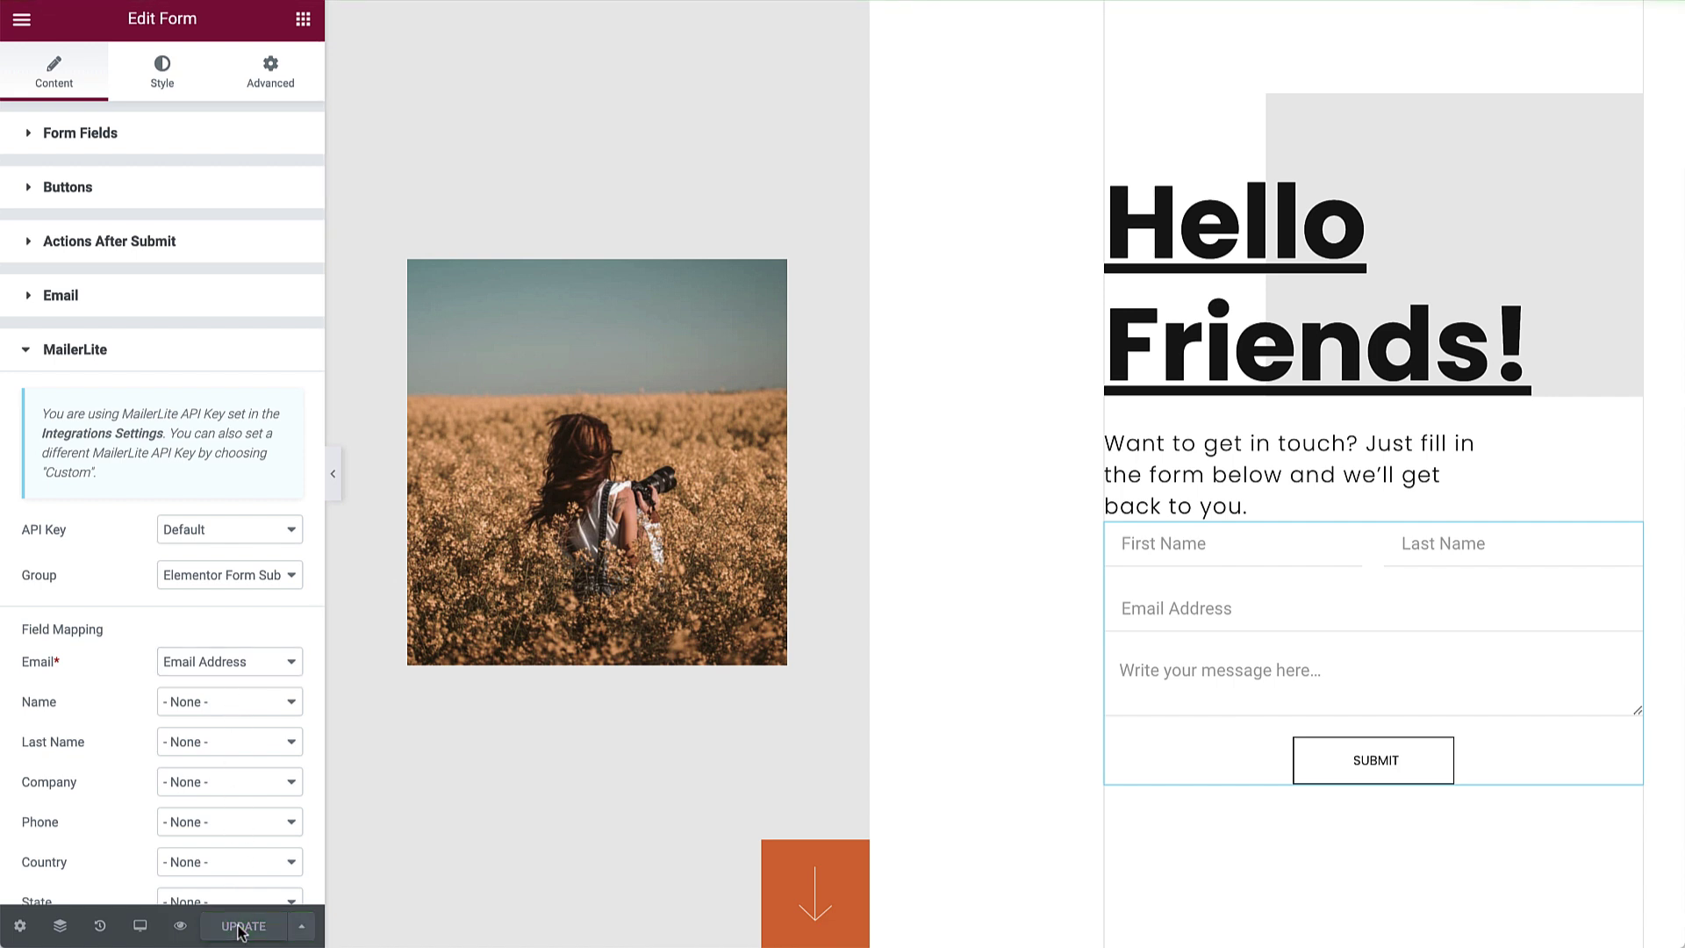
Step: In preview, submit a test with a first name, an email and 'Let's get in touch!'
{"action": "left_click", "coordinate": [180, 926]}
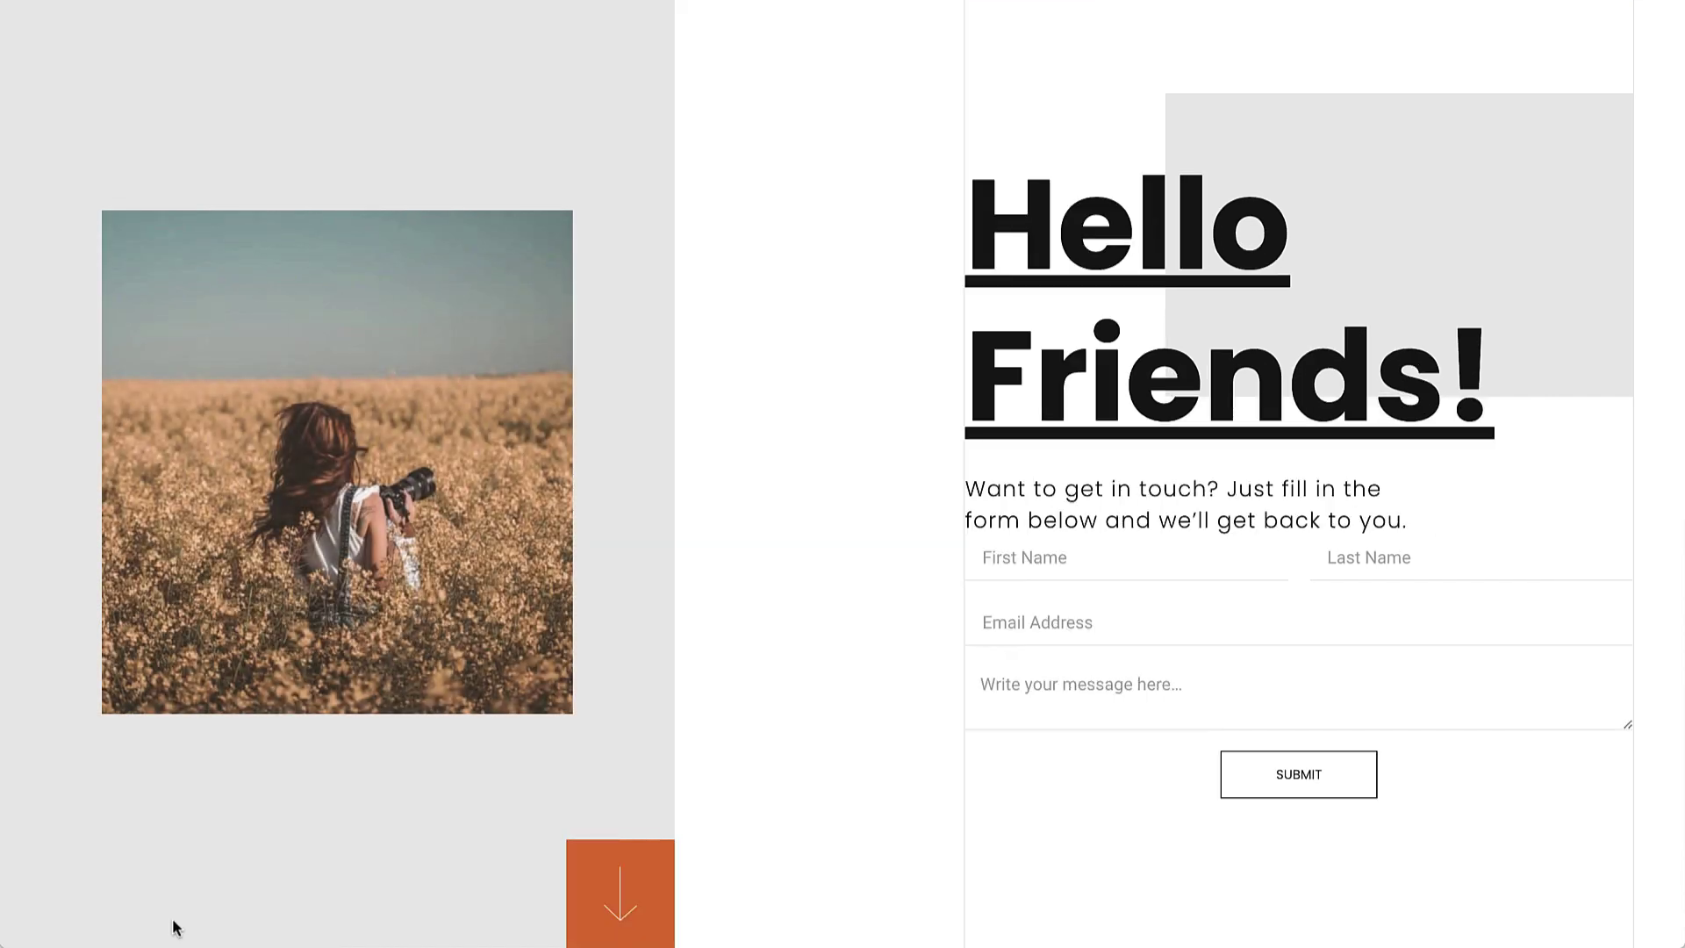
{"action": "left_click", "coordinate": [1022, 561]}
{"action": "type", "text": "Oliver"}
{"action": "left_click", "coordinate": [1141, 622]}
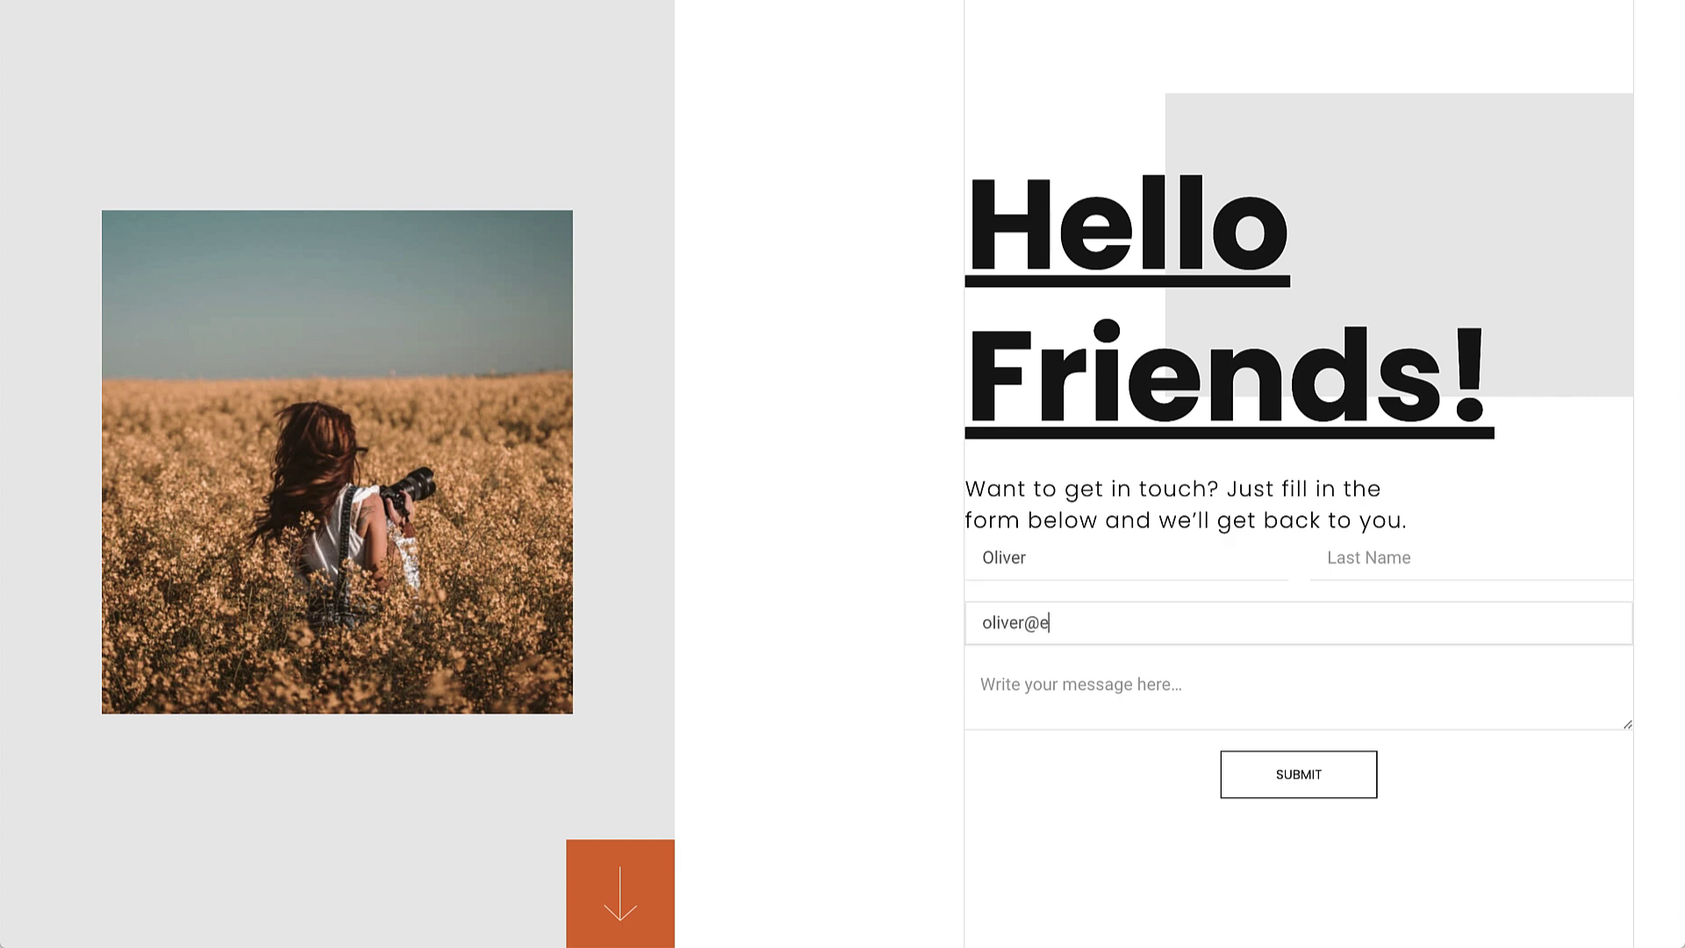
{"action": "left_click", "coordinate": [1053, 680]}
{"action": "type", "text": "Let's get in tou"}
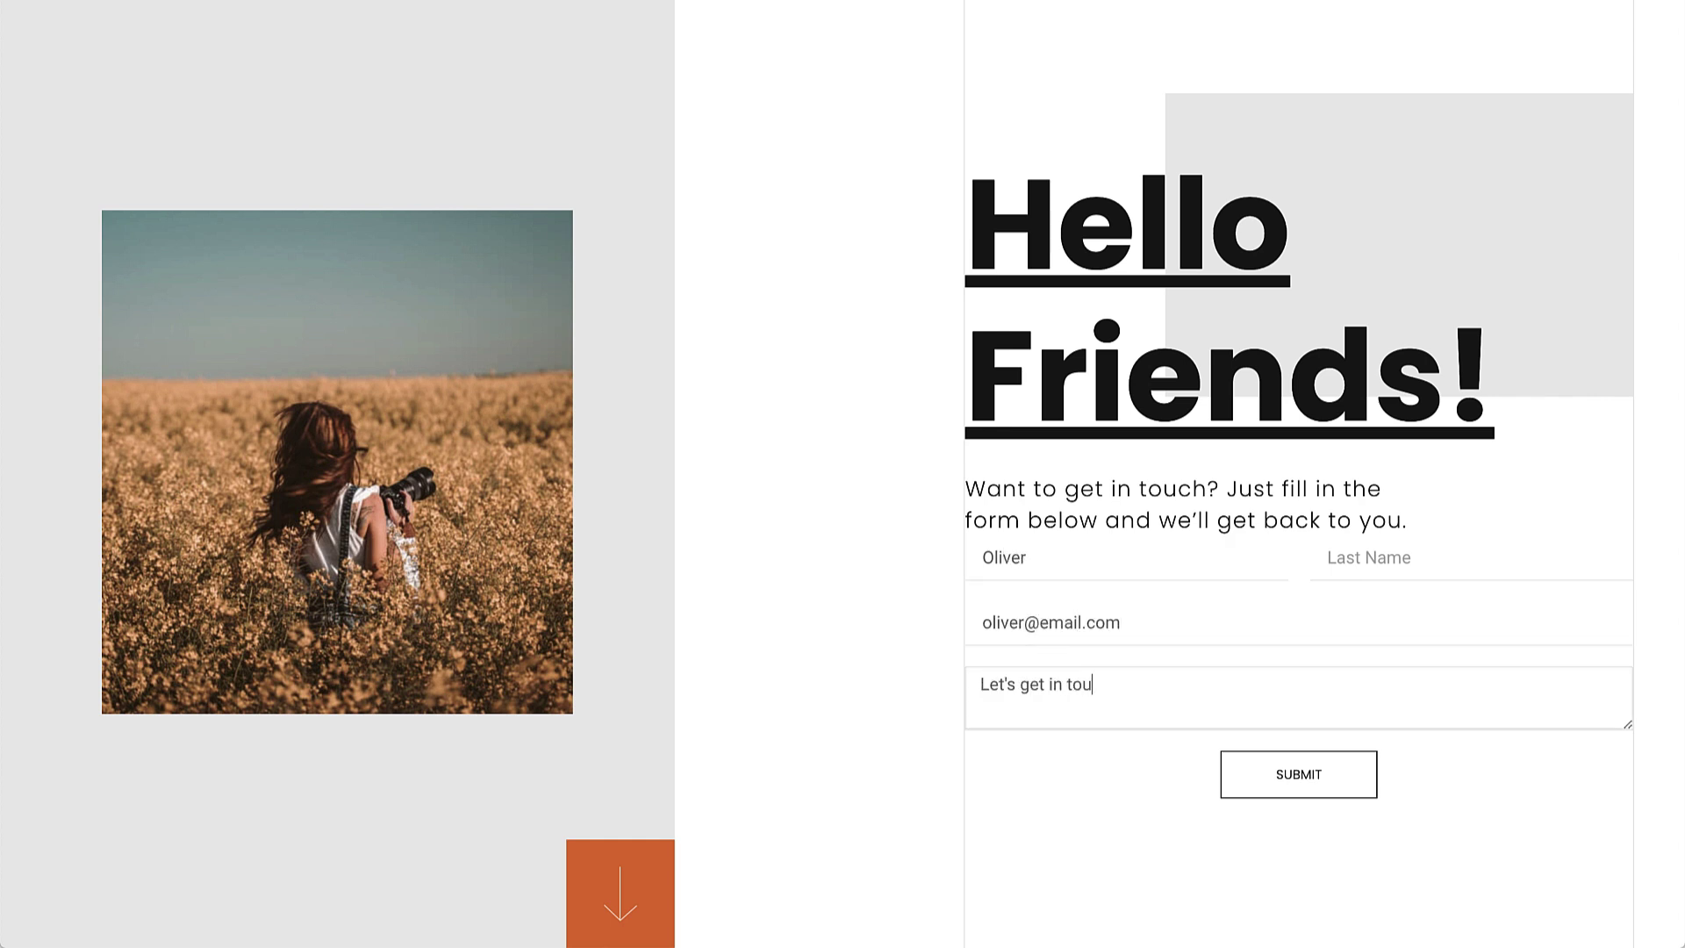
{"action": "type", "text": "ch!"}
{"action": "left_click", "coordinate": [1253, 777]}
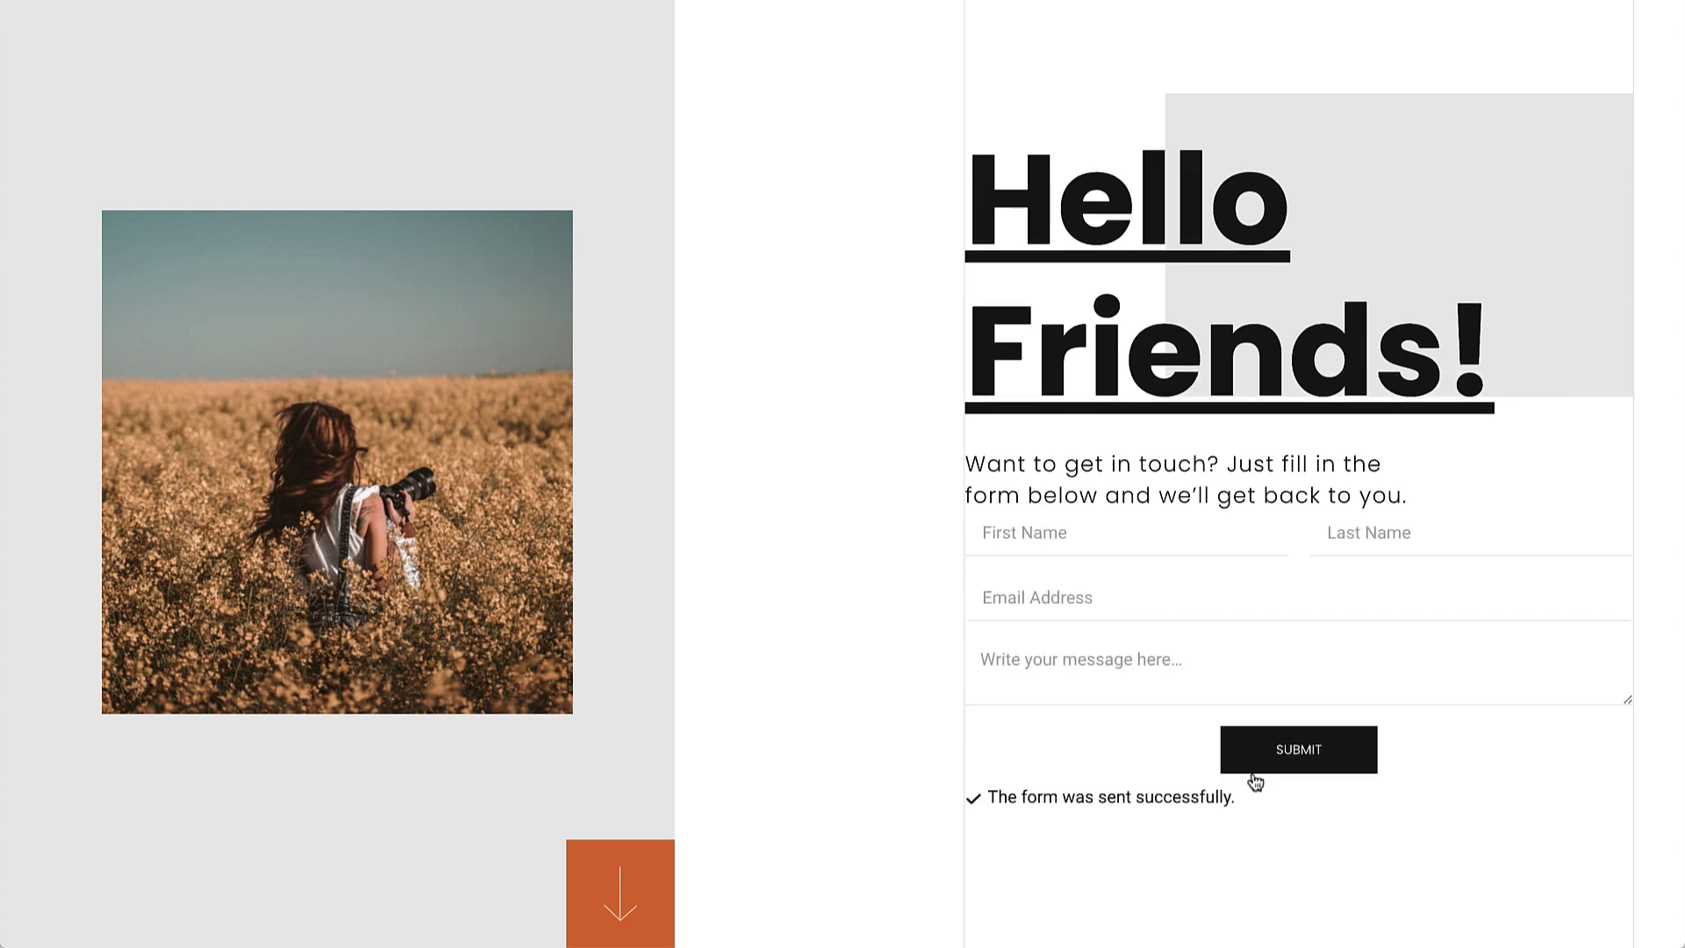